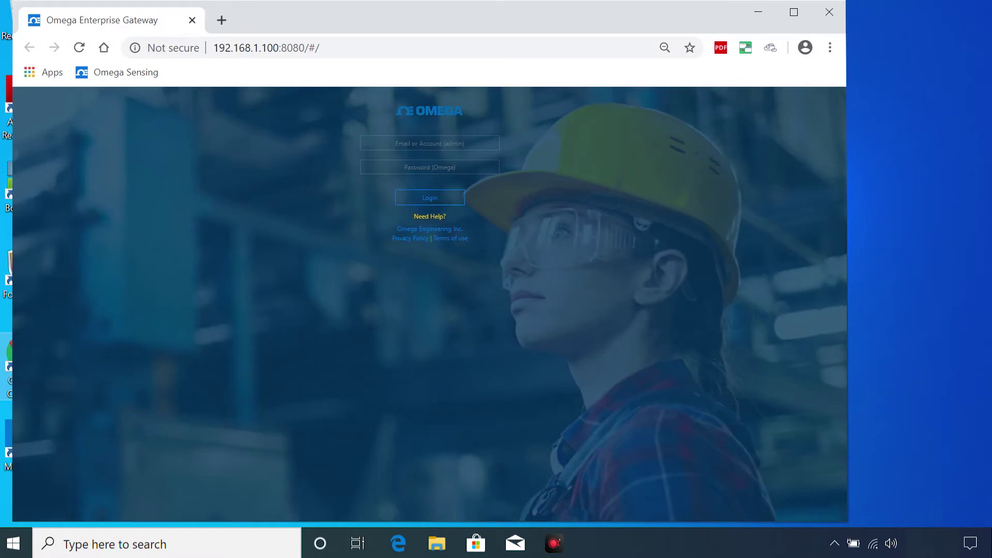
Reveal the default login hint and sign in with the default administrator username and password.
{"action": "left_click", "coordinate": [447, 219]}
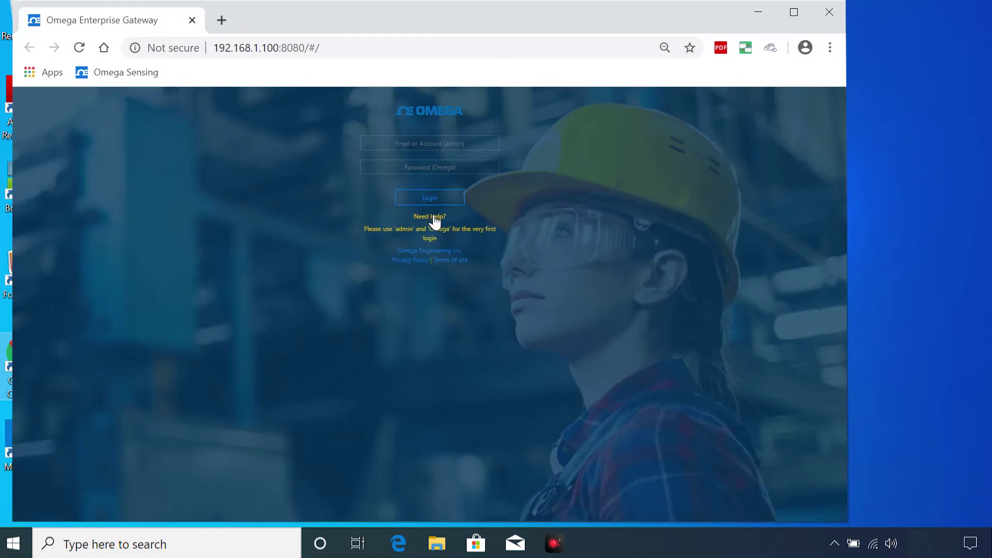
{"action": "left_click", "coordinate": [430, 144]}
{"action": "type", "text": "admin"}
{"action": "key", "text": "Tab"}
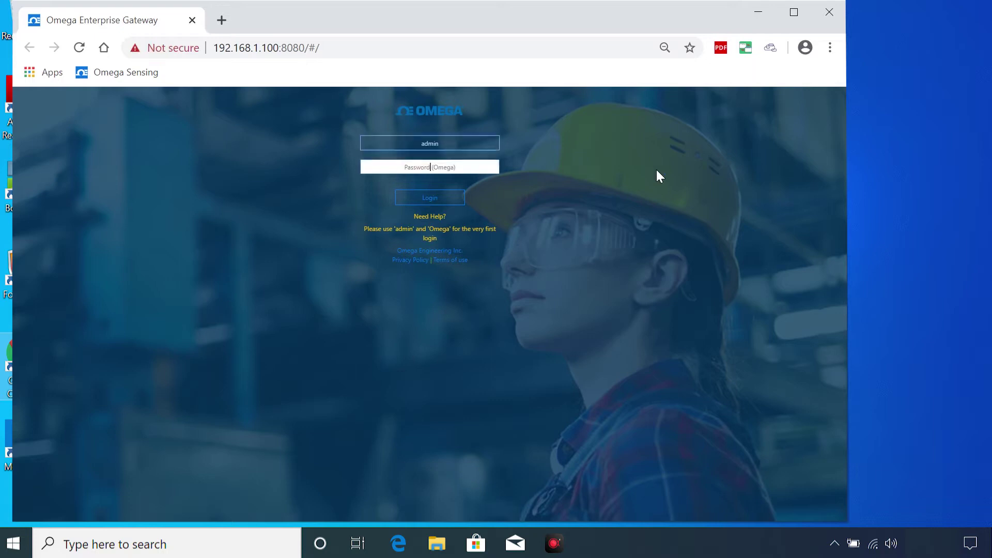
{"action": "type", "text": "Omega"}
{"action": "key", "text": "Return"}
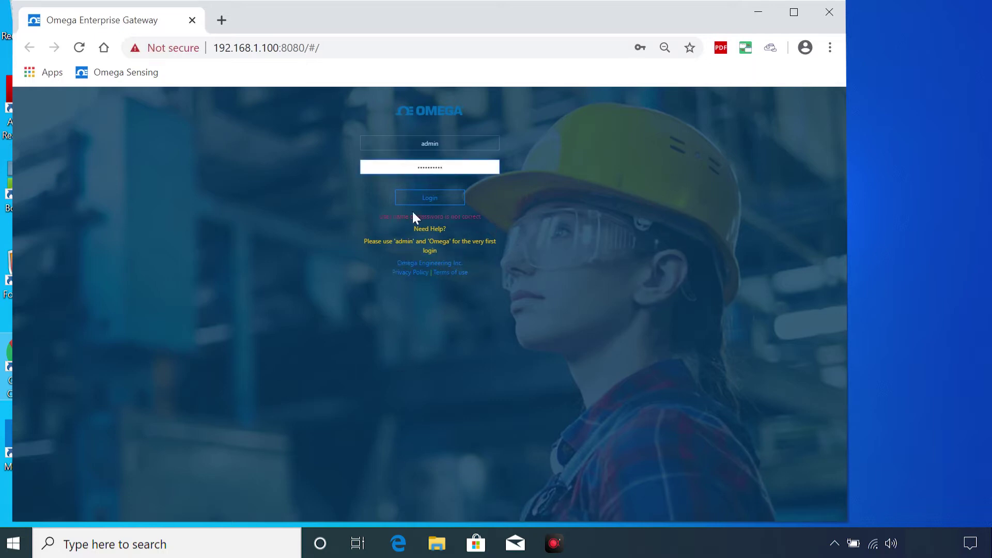
{"action": "left_click", "coordinate": [423, 204]}
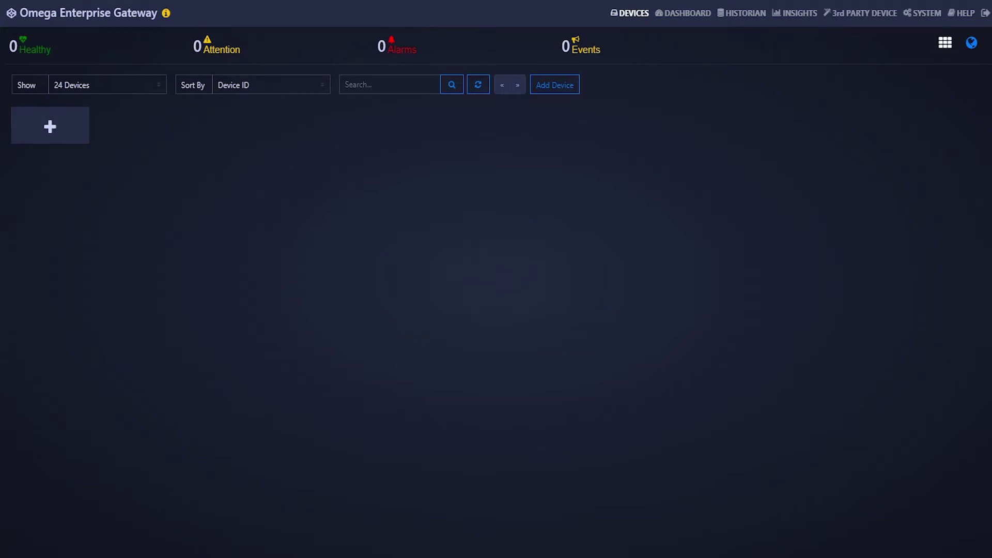
Add a device with Product Family Wireless and Product Model ZWREC.
{"action": "left_click", "coordinate": [62, 120]}
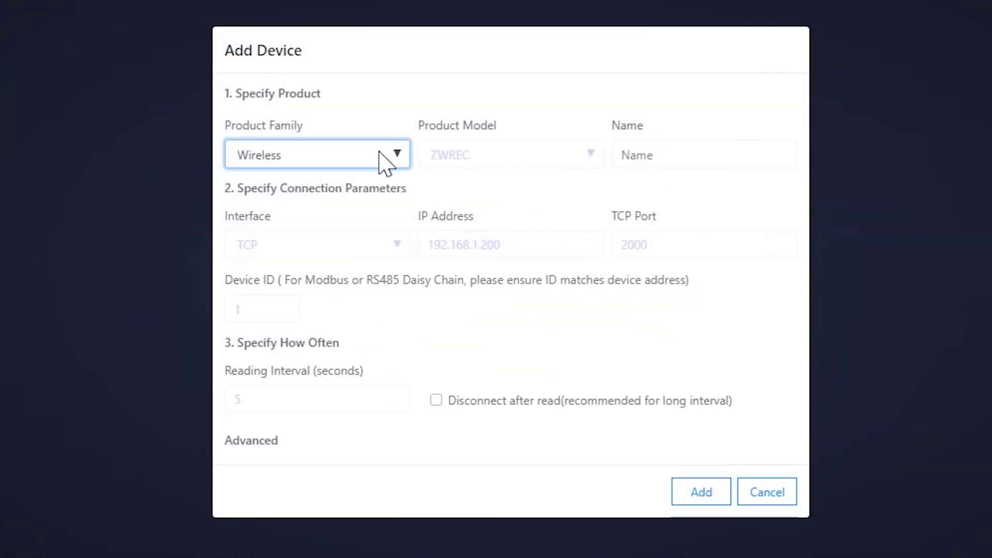
{"action": "left_click", "coordinate": [423, 232]}
{"action": "left_click", "coordinate": [341, 284]}
{"action": "left_click", "coordinate": [558, 160]}
{"action": "left_click", "coordinate": [511, 209]}
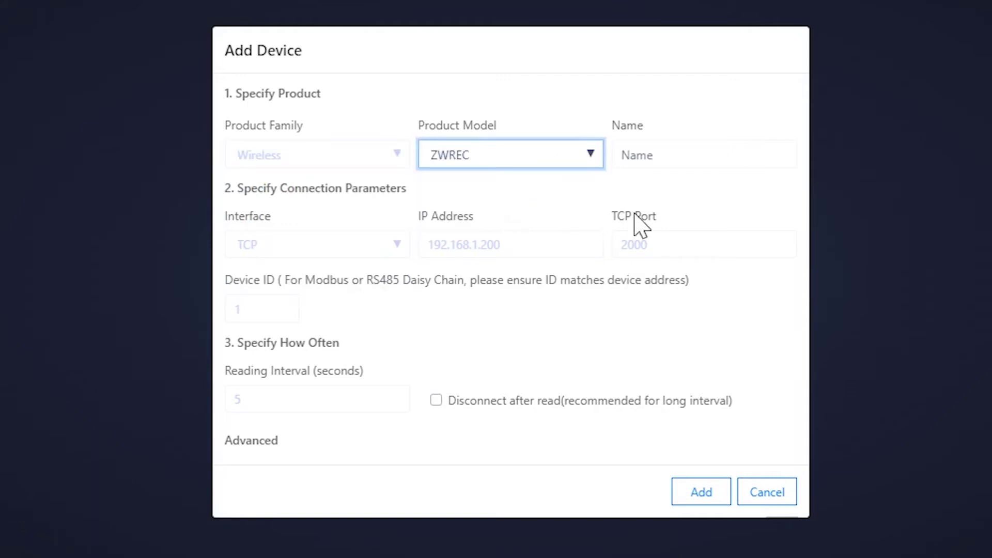
{"action": "left_click", "coordinate": [710, 502]}
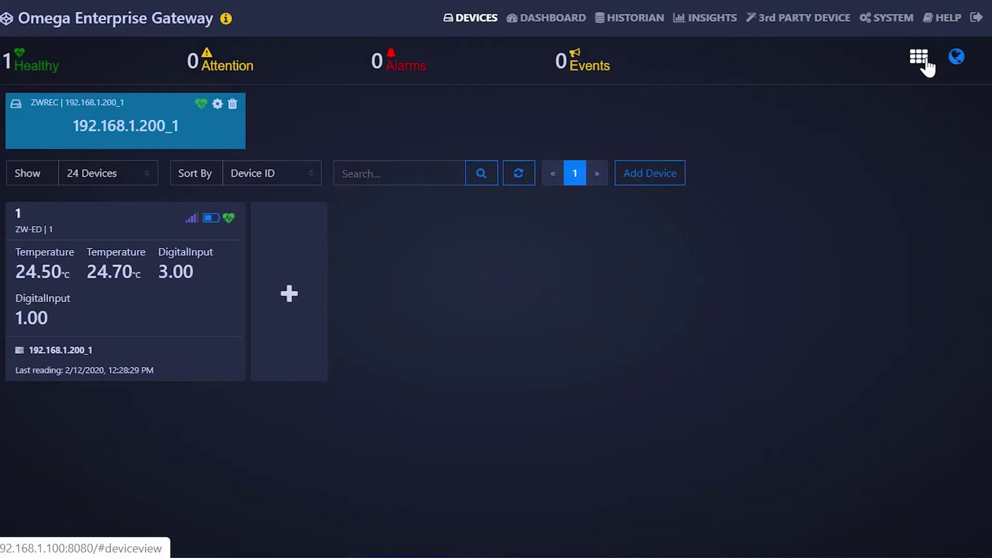
Set sensor 1's map location and rename the sensor ZW.
{"action": "left_click", "coordinate": [200, 320]}
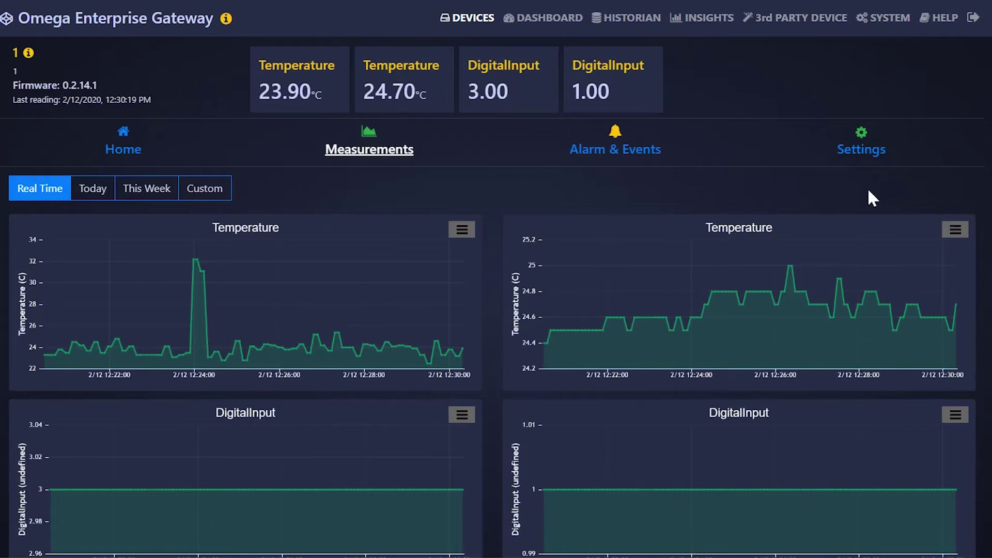
{"action": "left_click", "coordinate": [860, 141]}
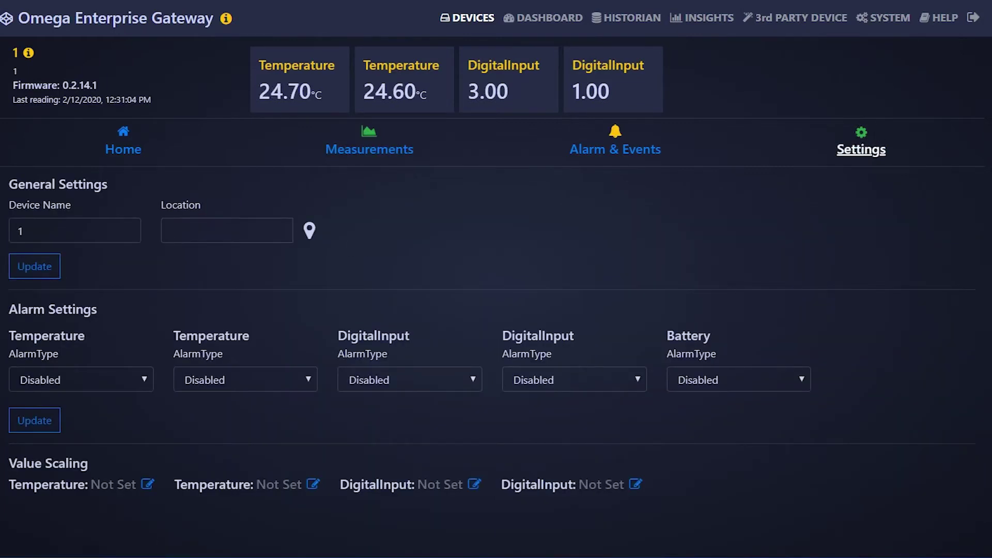
{"action": "left_click", "coordinate": [312, 230]}
{"action": "left_click_drag", "start_coordinate": [517, 250], "coordinate": [494, 251]}
{"action": "left_click", "coordinate": [678, 410]}
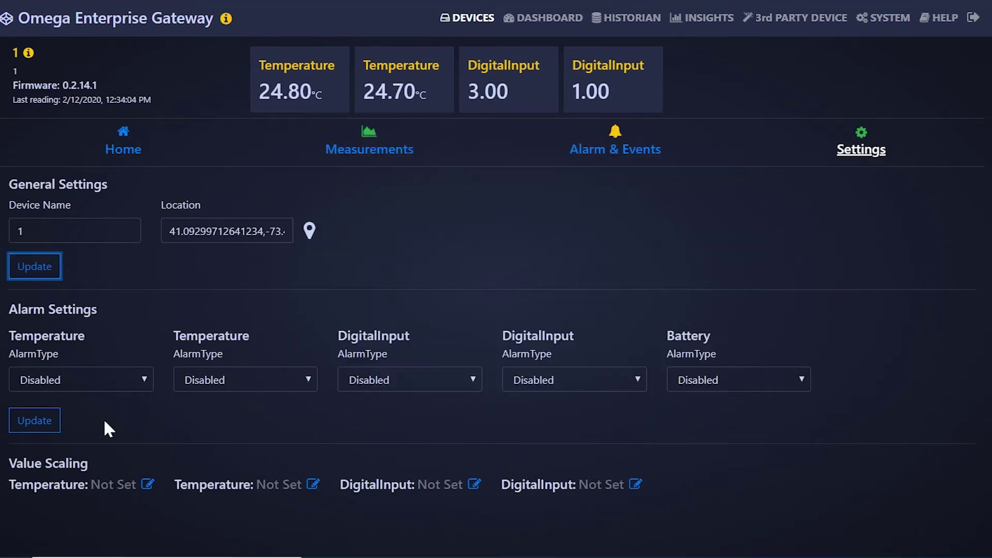
{"action": "type", "text": "ZW"}
{"action": "left_click", "coordinate": [34, 266]}
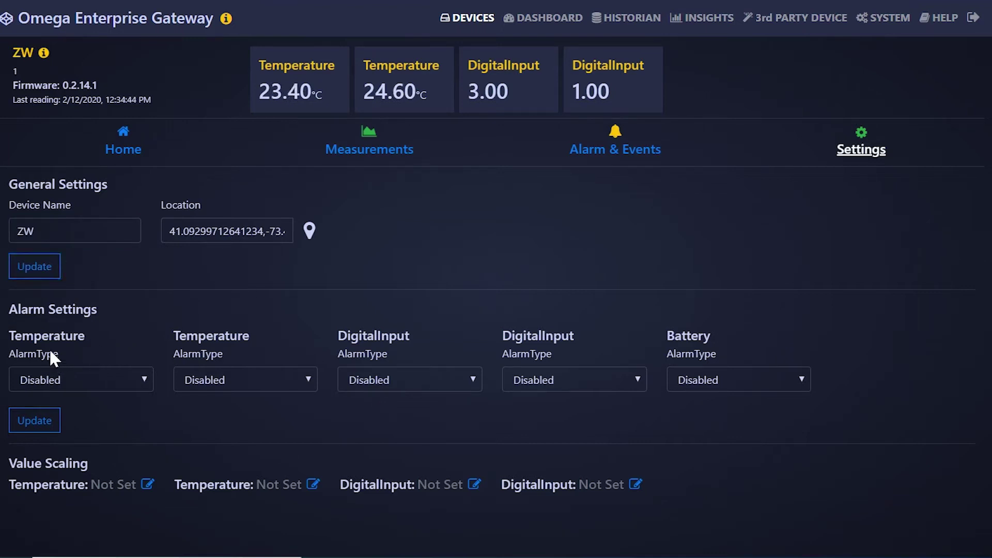
Add an Above alarm on the first Temperature with a high threshold of 35.
{"action": "left_click", "coordinate": [82, 380]}
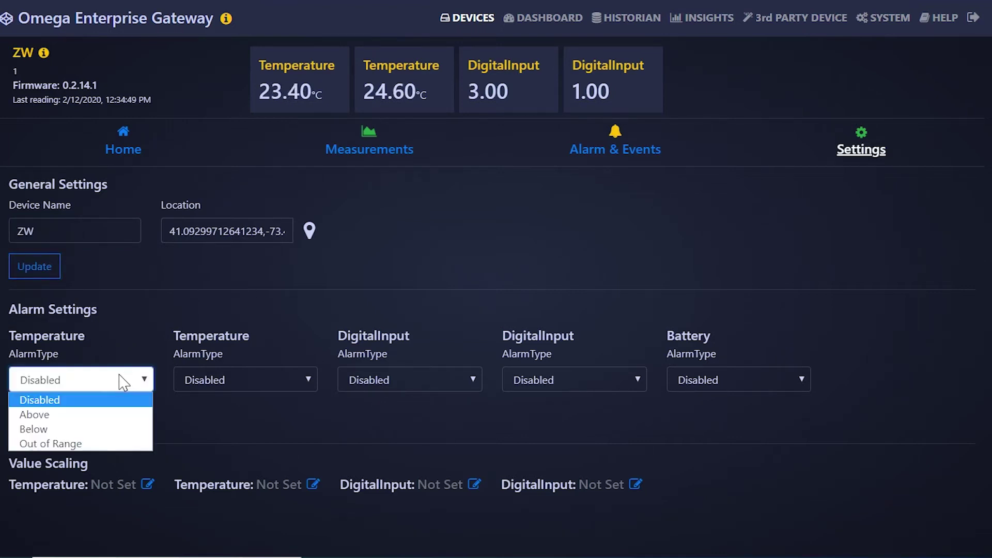
{"action": "left_click", "coordinate": [99, 417]}
{"action": "key", "text": "Tab"}
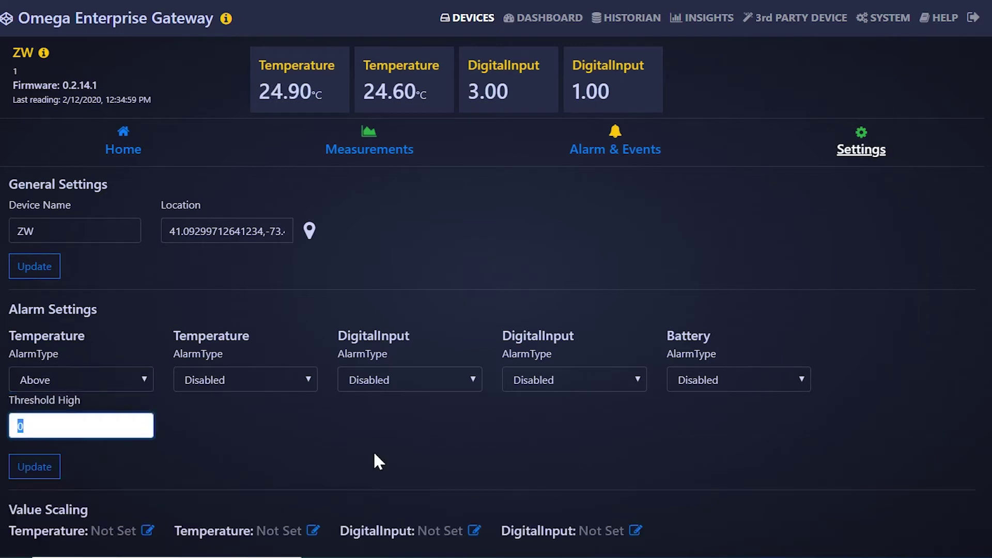
{"action": "type", "text": "35"}
{"action": "left_click", "coordinate": [53, 466]}
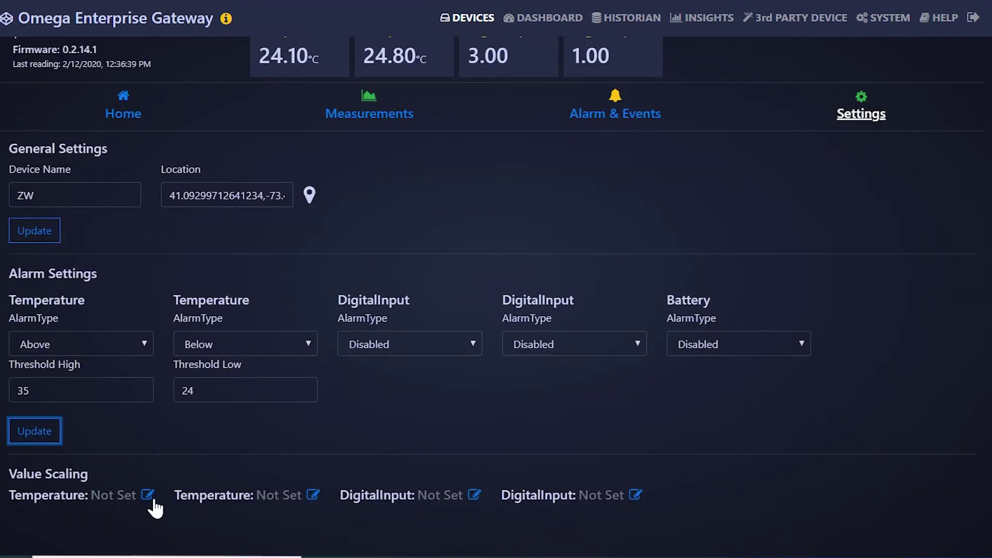
Set the first Temperature's value scaling to type Temperature with an offset of 5.
{"action": "left_click", "coordinate": [147, 494]}
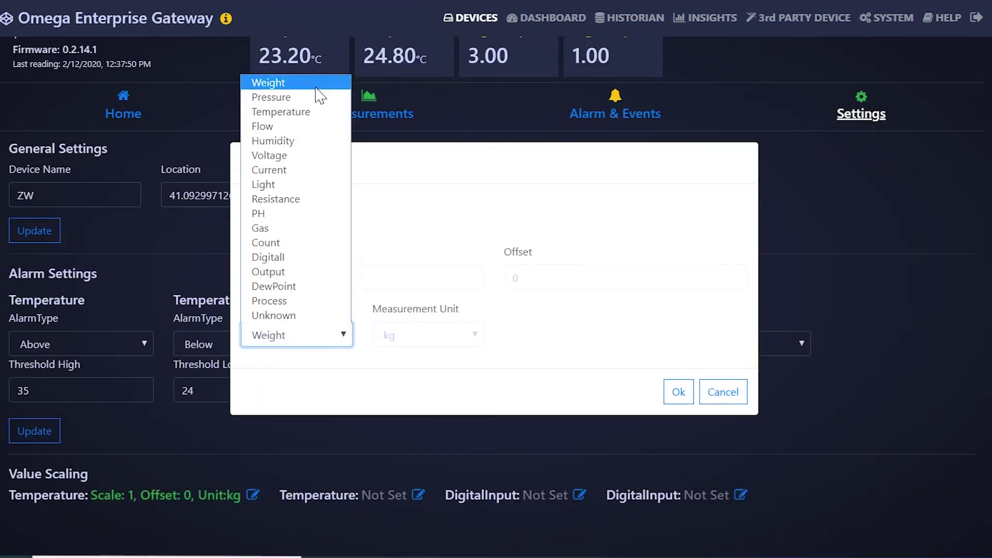
{"action": "left_click", "coordinate": [288, 109]}
{"action": "left_click", "coordinate": [516, 278]}
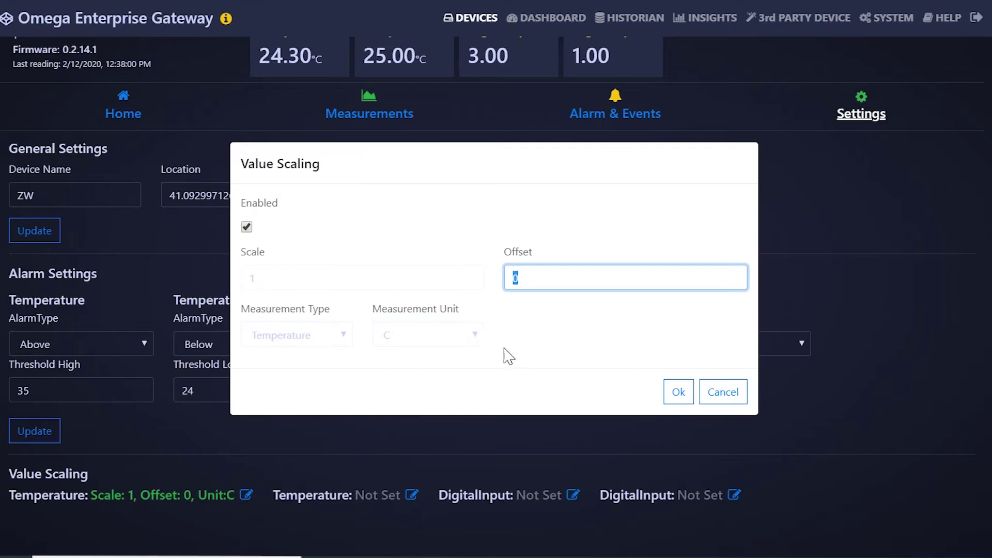
{"action": "key", "text": "BackSpace"}
{"action": "type", "text": "5"}
{"action": "left_click", "coordinate": [678, 393]}
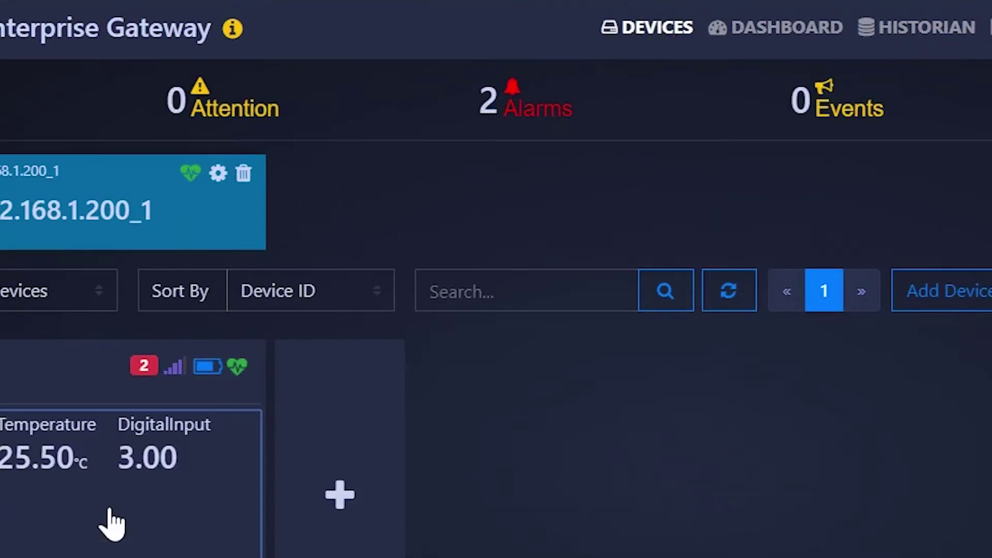
Browse the ZW sensor's temperature alarm entries in Alarm & Events, then go to Dashboard.
{"action": "left_click", "coordinate": [113, 524]}
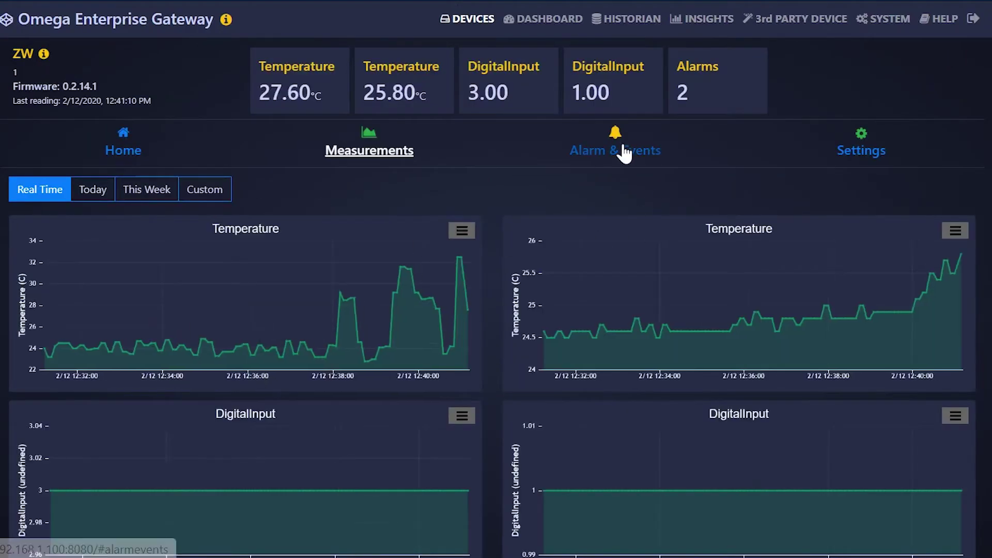
{"action": "left_click", "coordinate": [625, 153]}
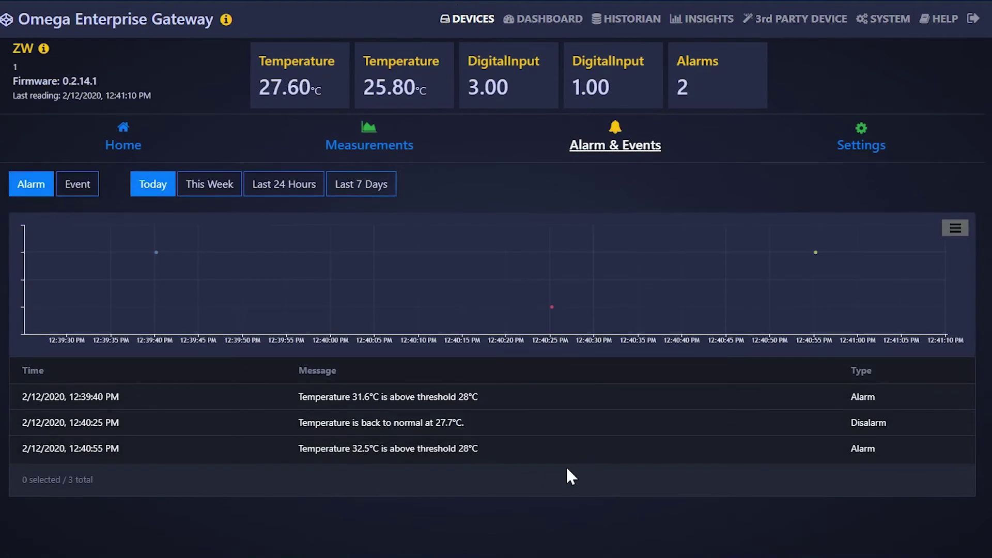
{"action": "left_click", "coordinate": [740, 456]}
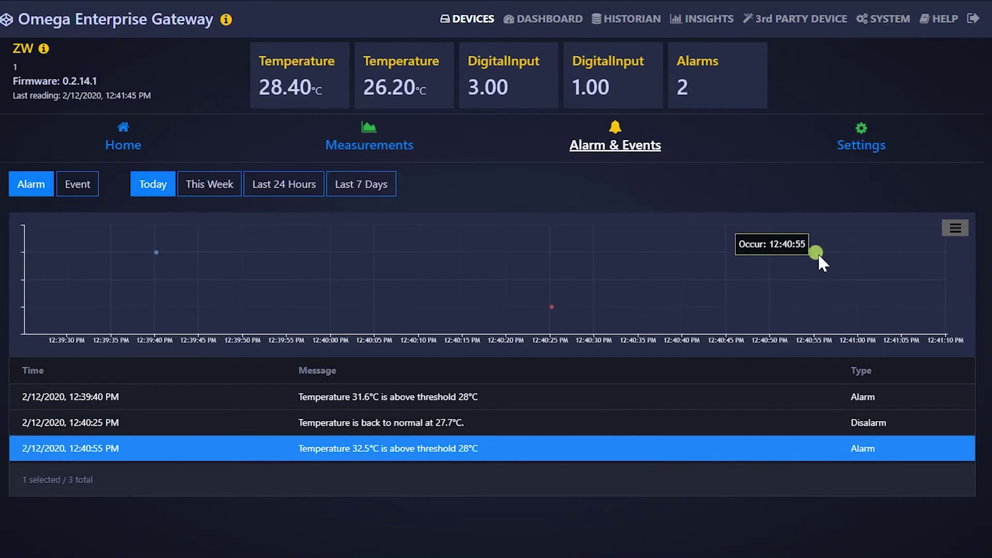
{"action": "key", "text": "Up"}
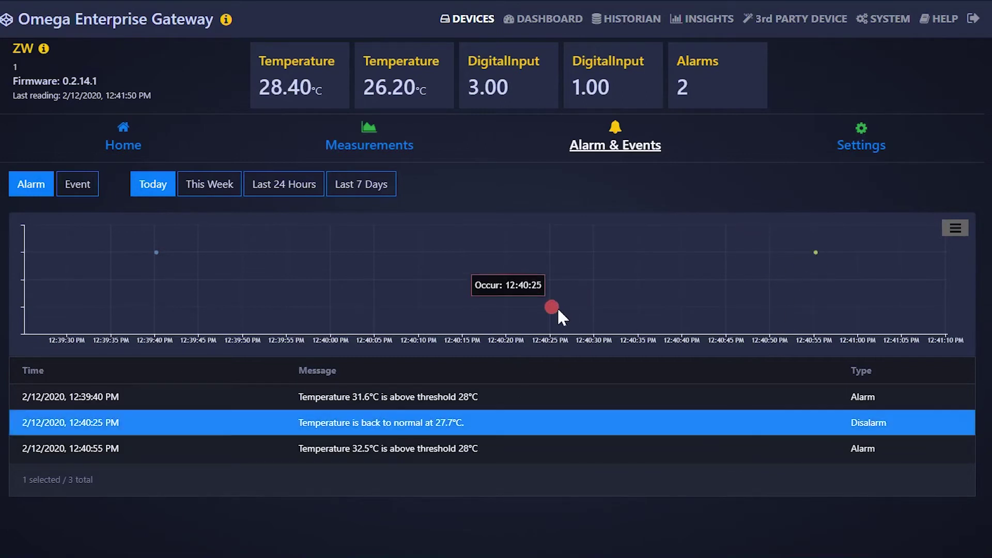
{"action": "key", "text": "Up"}
{"action": "left_click", "coordinate": [551, 20]}
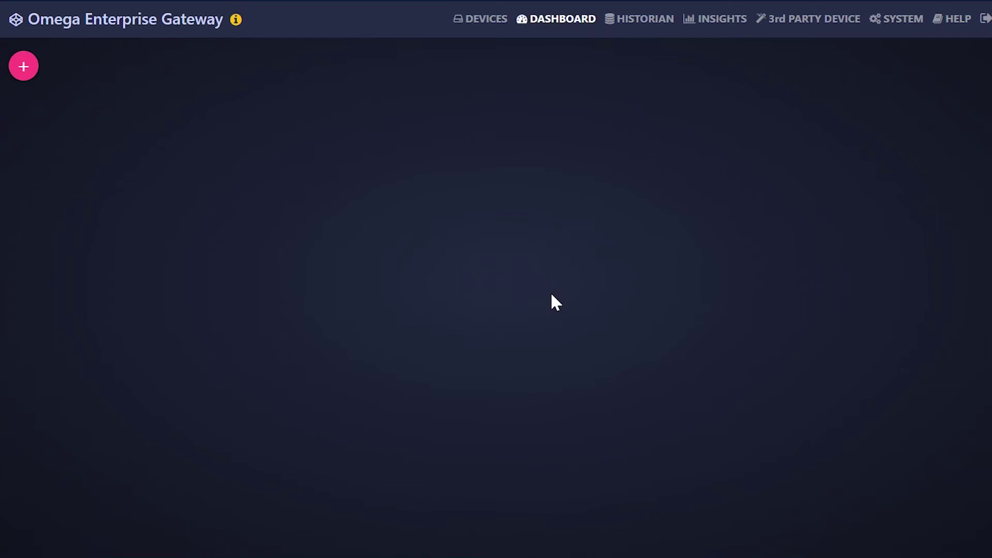
Create and save a new dashboard named 'Dashboard 01'.
{"action": "left_click", "coordinate": [26, 66]}
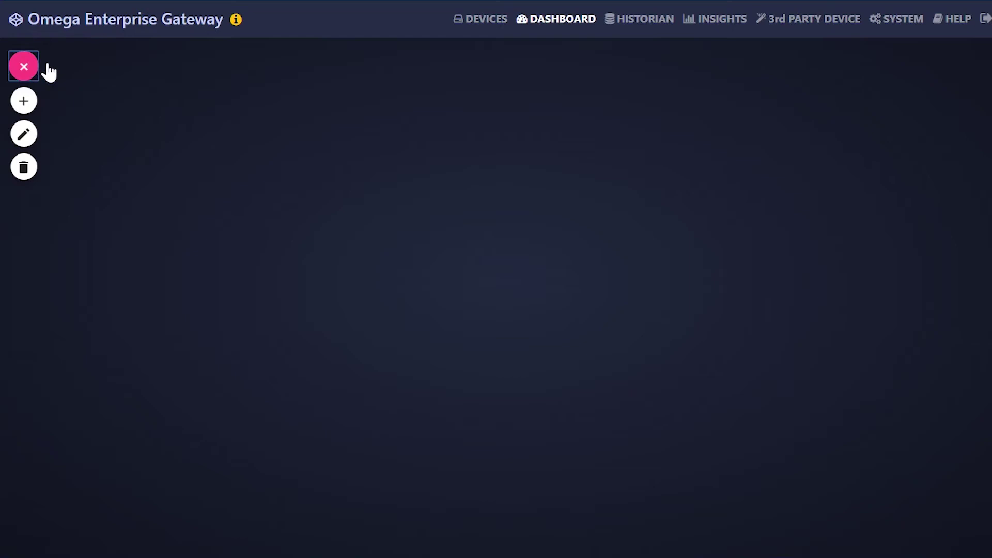
{"action": "left_click", "coordinate": [26, 100]}
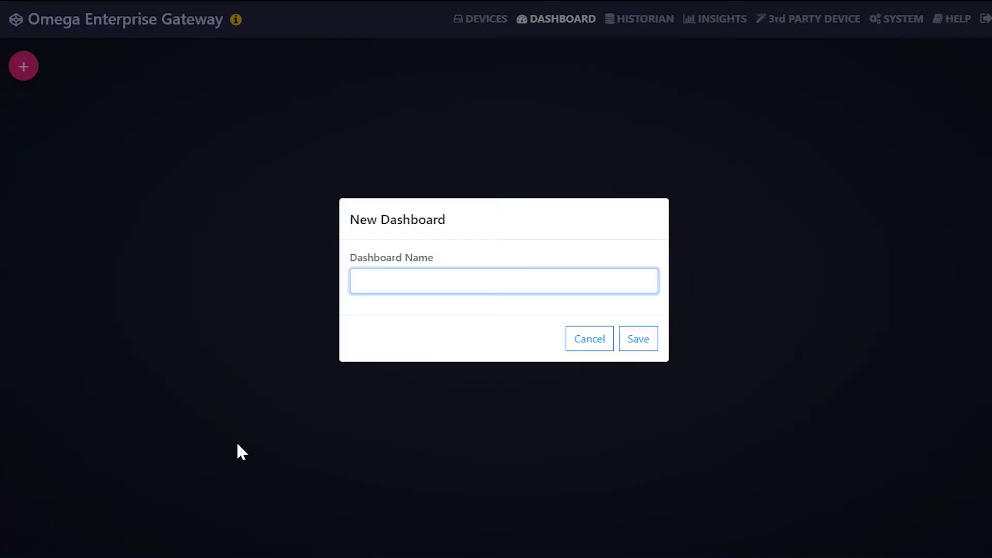
{"action": "type", "text": "Dashboard 01"}
{"action": "left_click", "coordinate": [638, 337]}
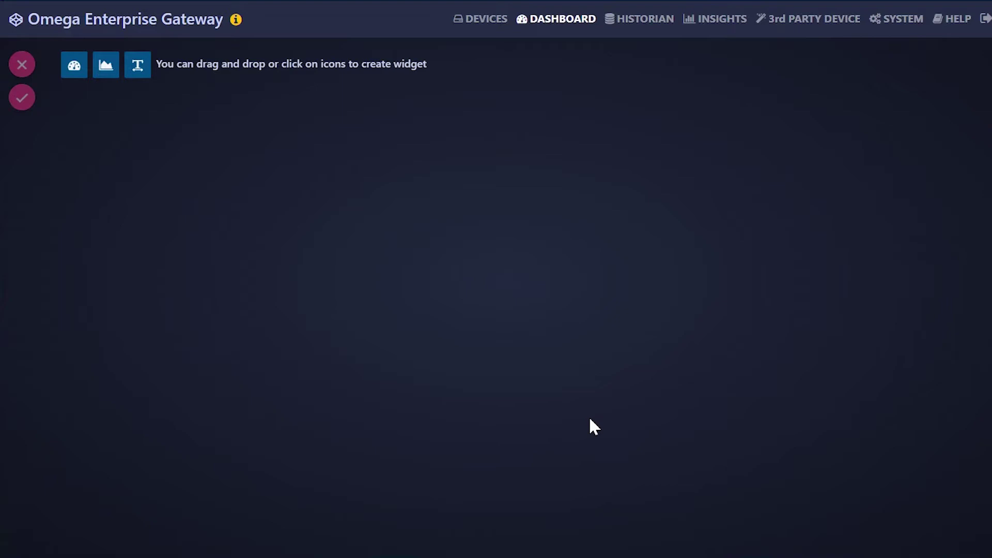
Place a gauge widget named Temp Gauge 001 that reads the channel 0 temperature.
{"action": "left_click_drag", "start_coordinate": [75, 66], "coordinate": [110, 162]}
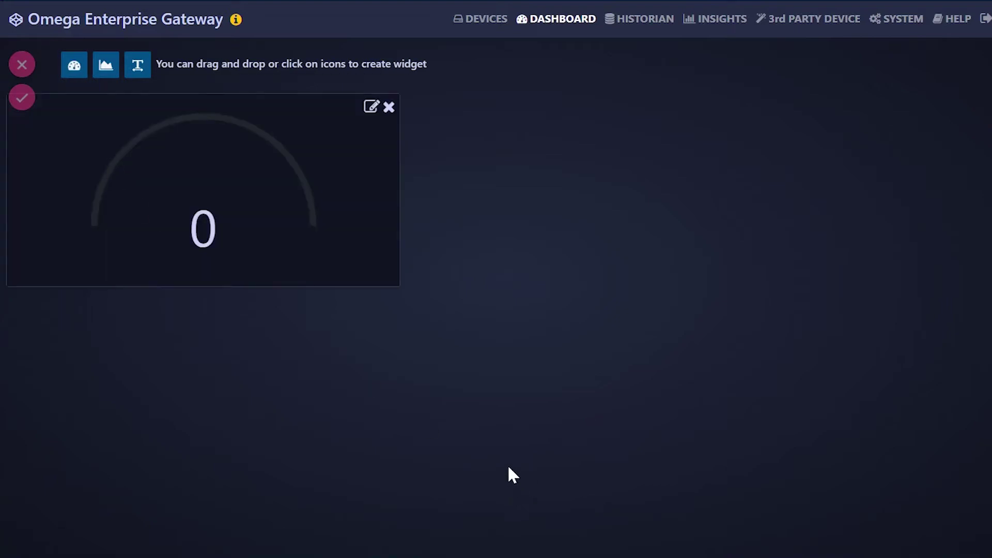
{"action": "left_click", "coordinate": [372, 107]}
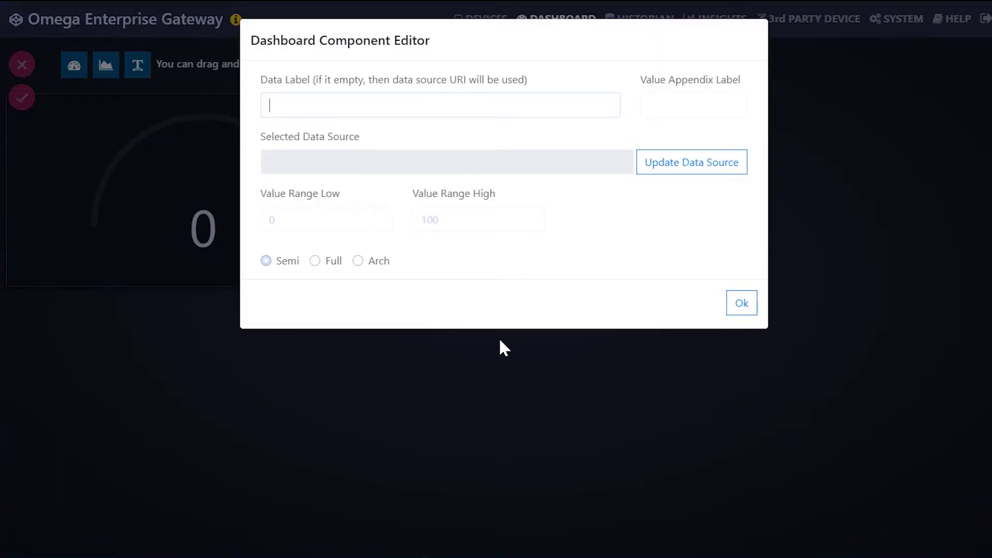
{"action": "type", "text": "Temp Gauge 001"}
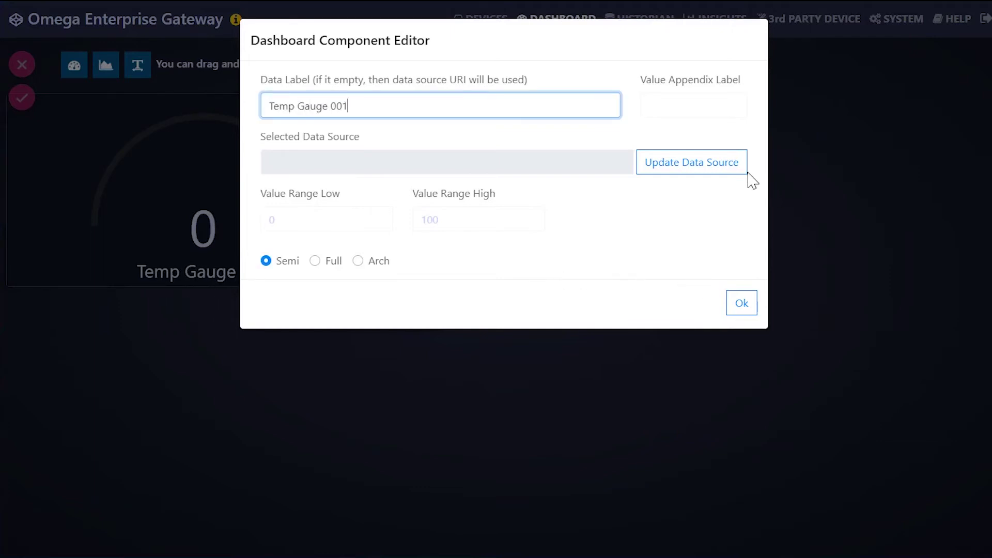
{"action": "left_click", "coordinate": [709, 166]}
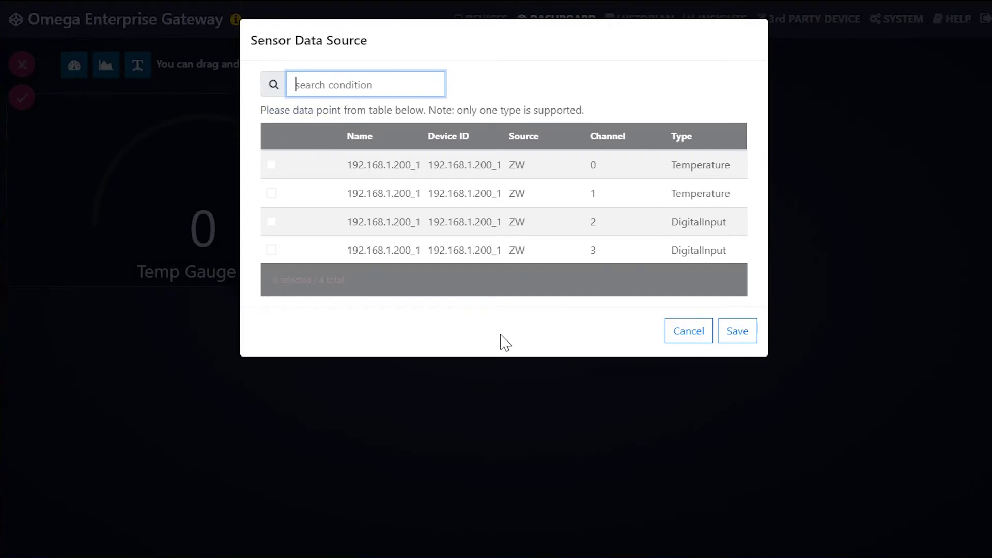
{"action": "left_click", "coordinate": [272, 165]}
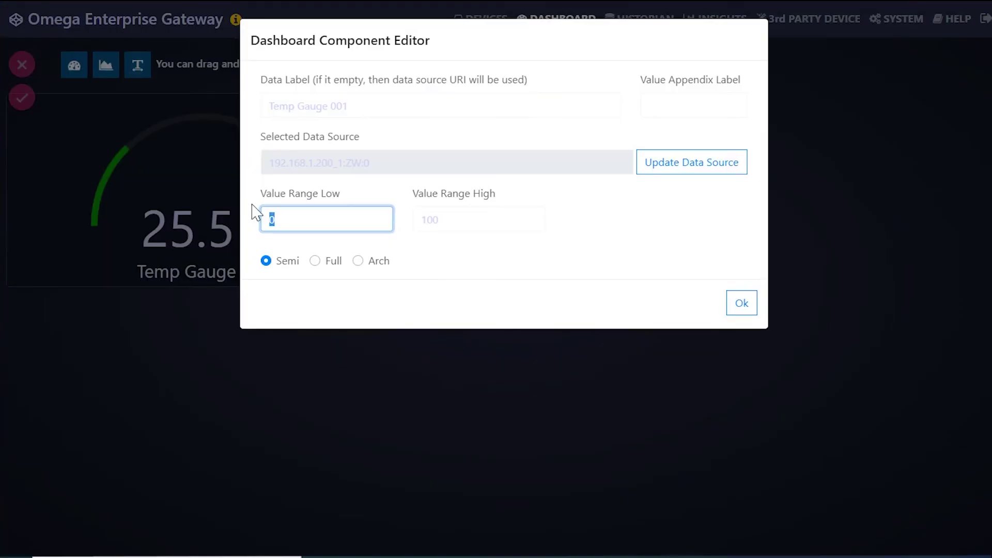
Give the gauge an 18–38 value range in Arch style and enlarge the widget.
{"action": "type", "text": "18"}
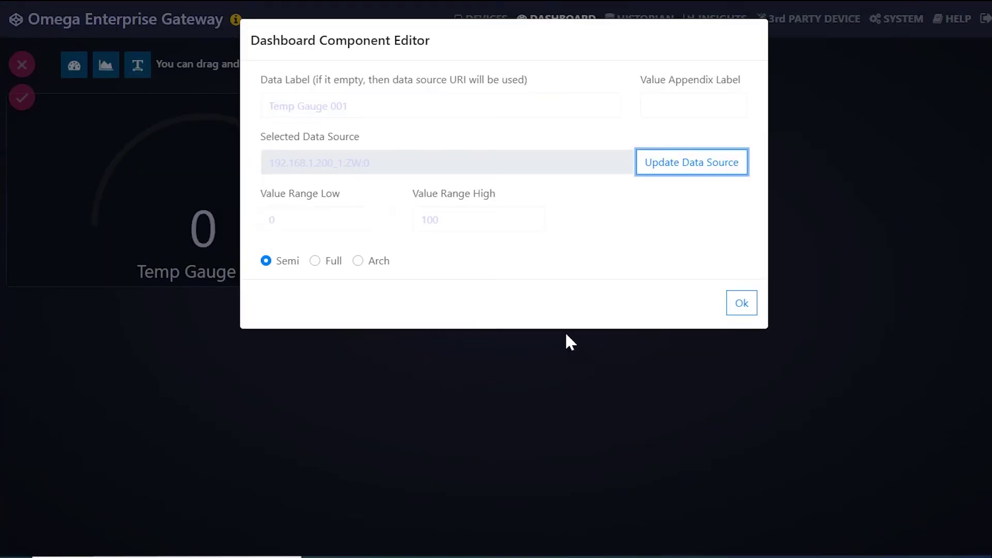
{"action": "left_click", "coordinate": [266, 262]}
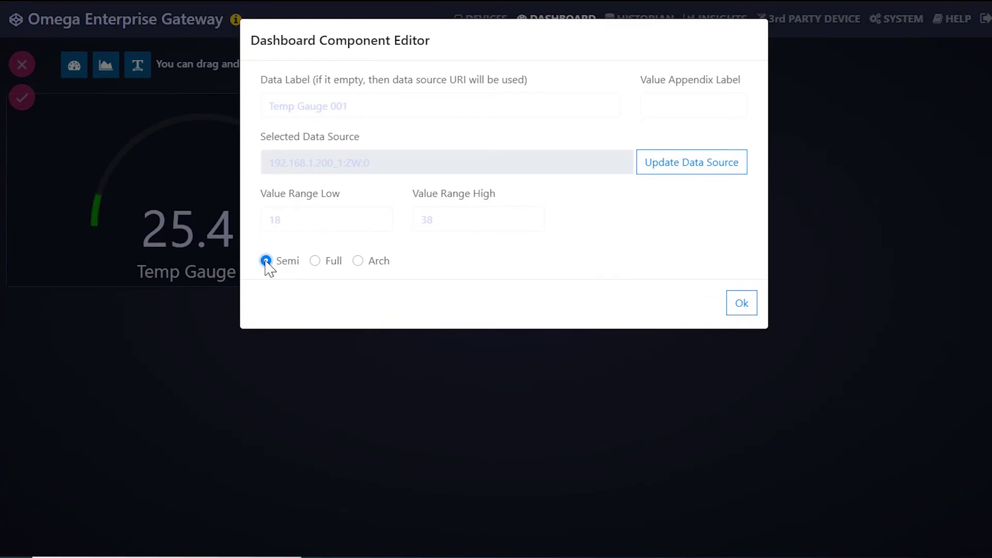
{"action": "left_click", "coordinate": [315, 261]}
{"action": "left_click", "coordinate": [358, 262]}
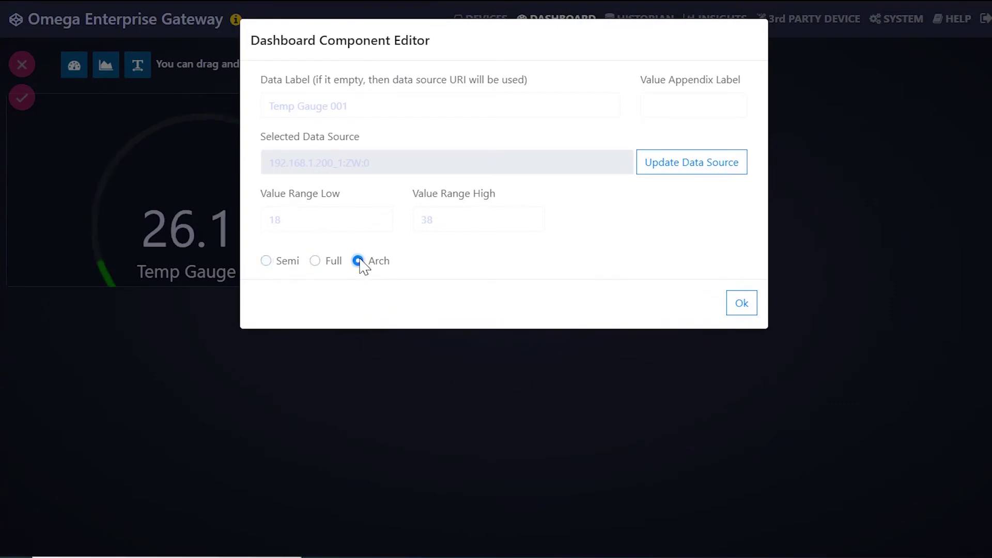
{"action": "left_click", "coordinate": [744, 305]}
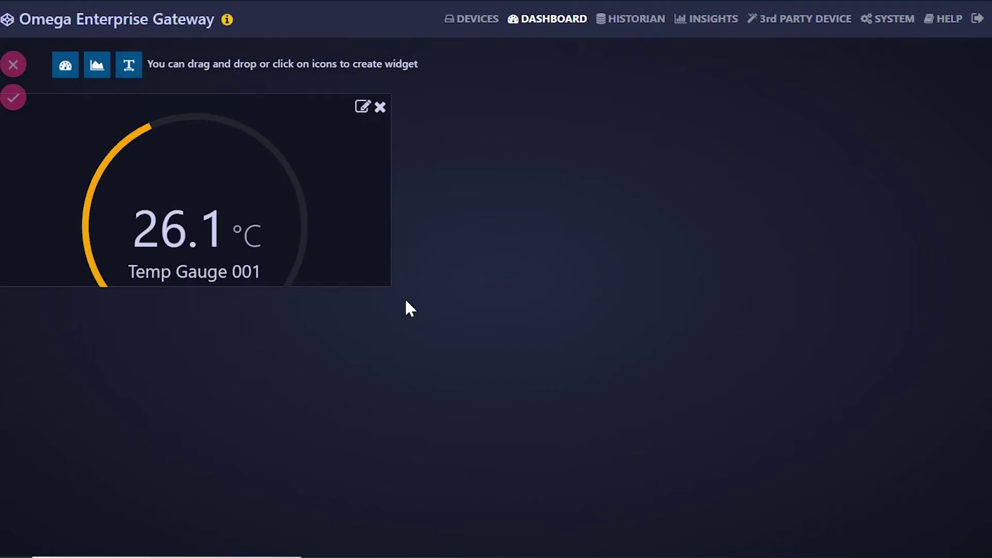
{"action": "left_click_drag", "start_coordinate": [396, 288], "coordinate": [390, 370]}
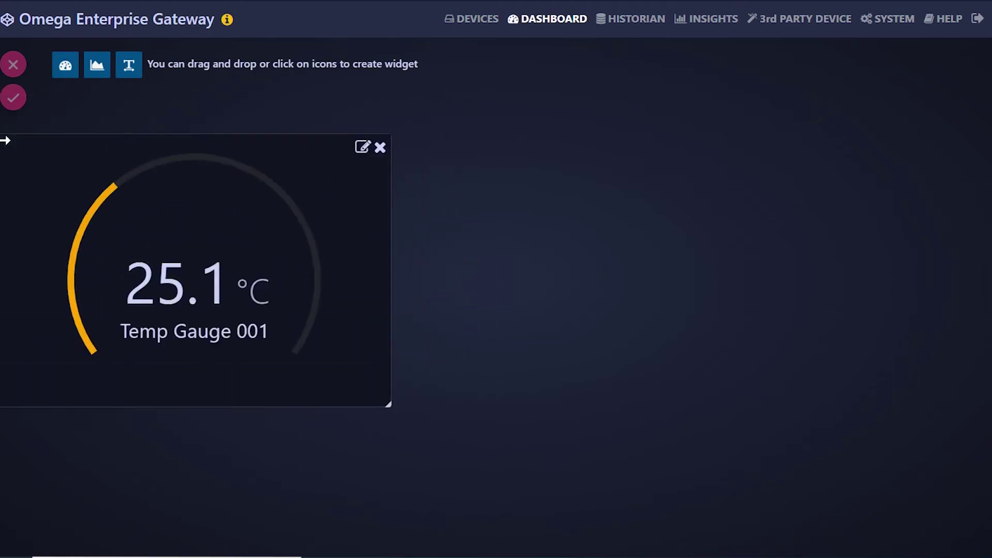
{"action": "left_click", "coordinate": [100, 72]}
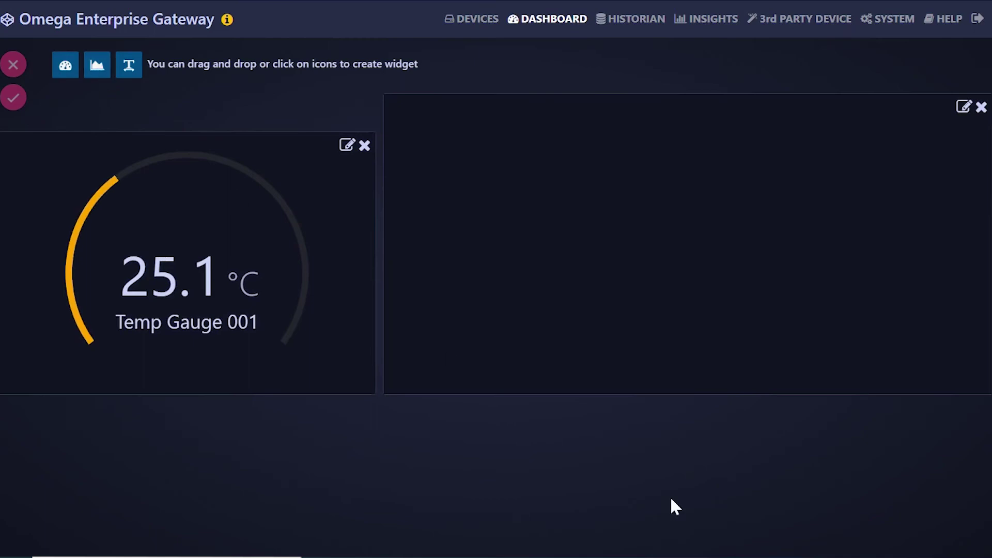
Name the chart widget Chart 001 and plot the channel 0 and channel 1 temperatures.
{"action": "left_click", "coordinate": [964, 109]}
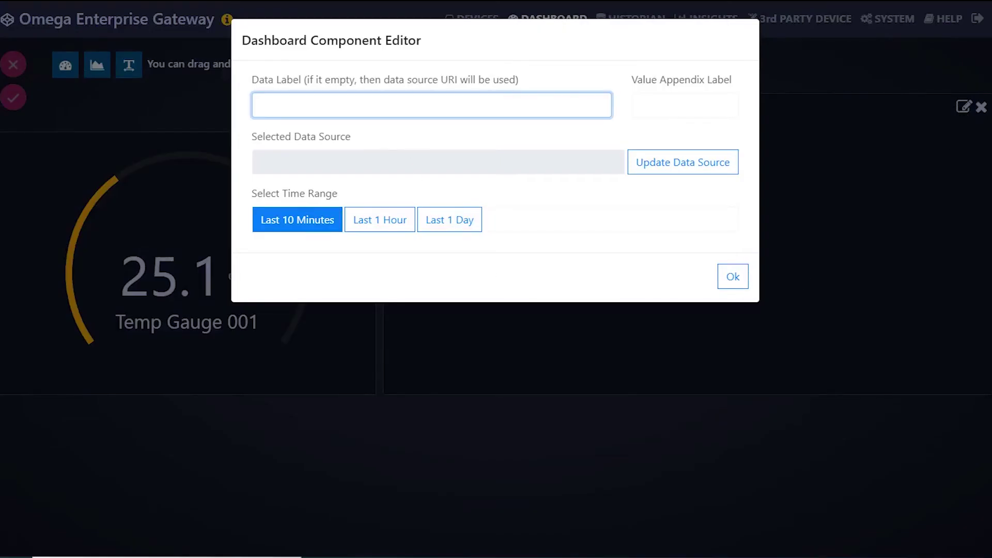
{"action": "type", "text": "Chart 001"}
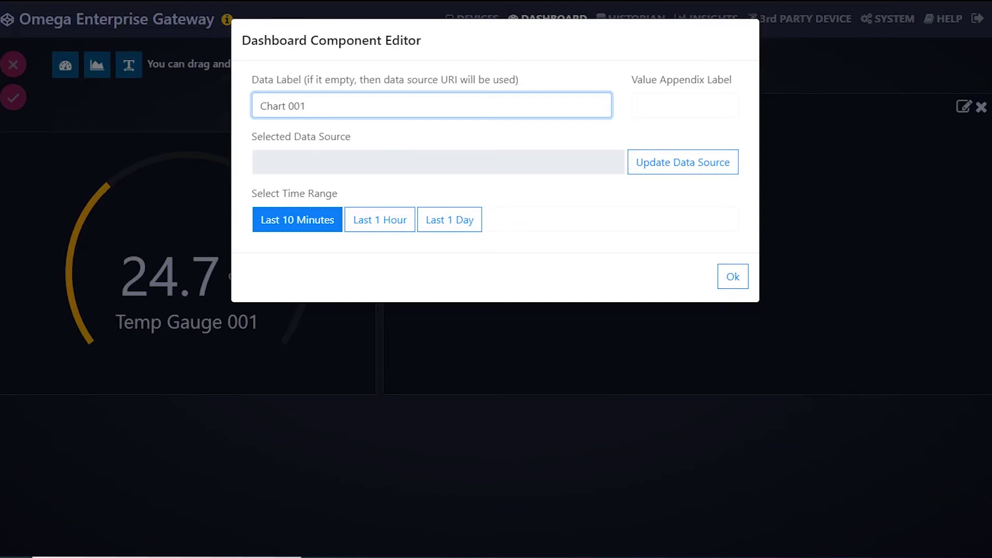
{"action": "left_click", "coordinate": [664, 166]}
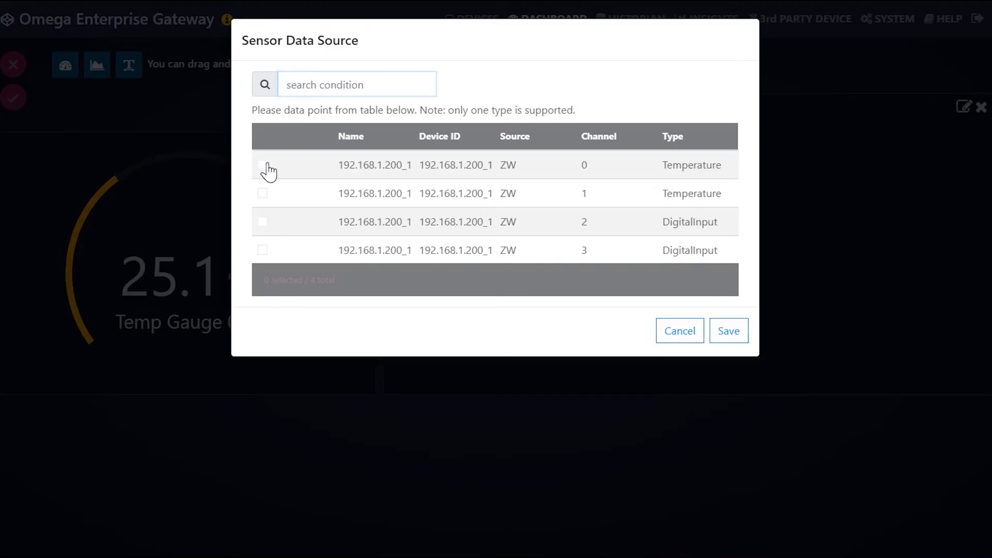
{"action": "left_click", "coordinate": [263, 165]}
{"action": "left_click", "coordinate": [262, 193]}
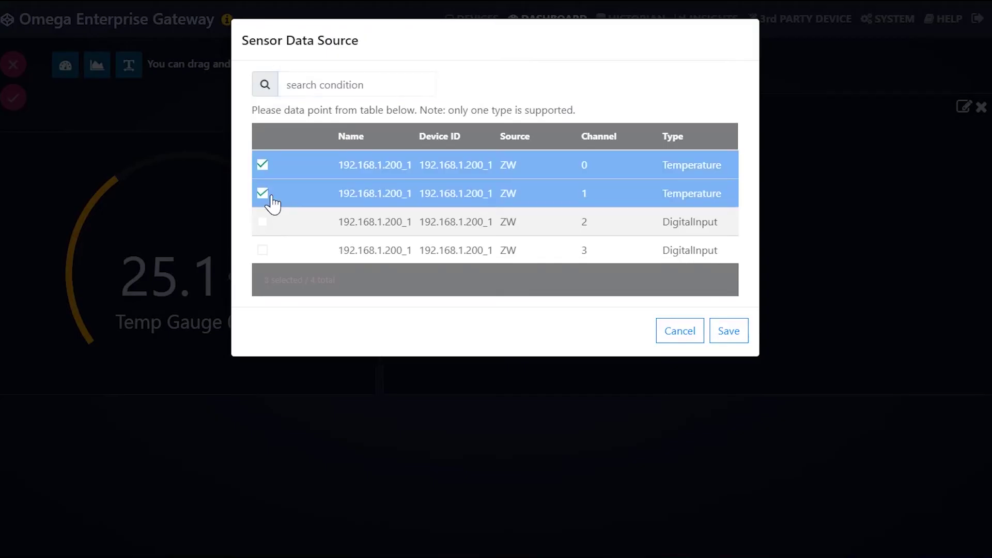
{"action": "left_click", "coordinate": [743, 331]}
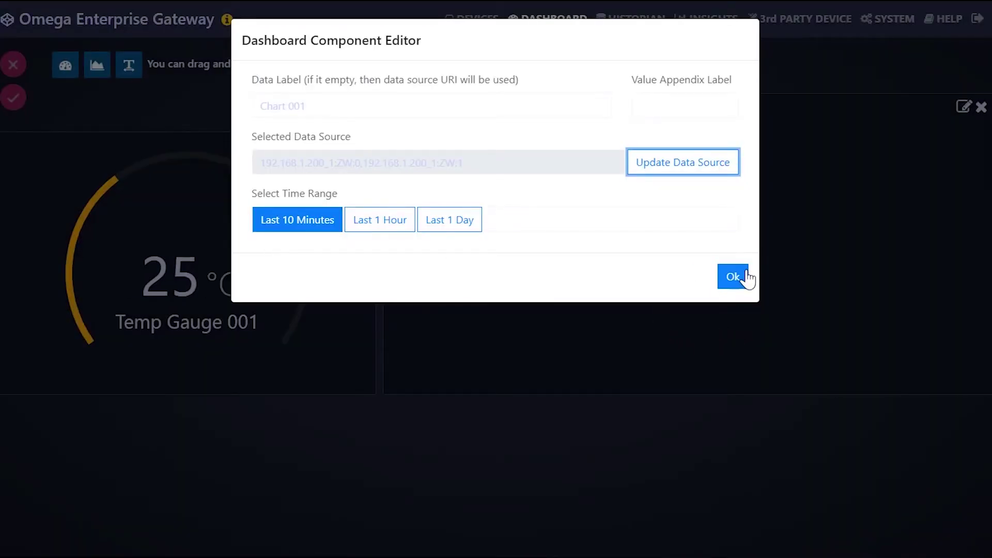
{"action": "left_click", "coordinate": [734, 277]}
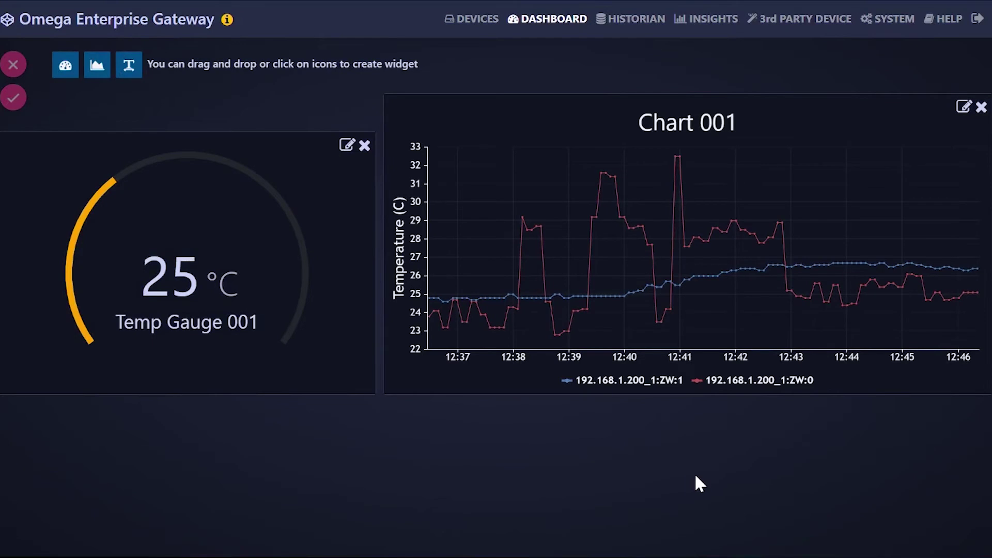
Resize Chart 001, line it up with the gauge, and save the dashboard as Dashboard 001.
{"action": "left_click_drag", "start_coordinate": [987, 391], "coordinate": [937, 385]}
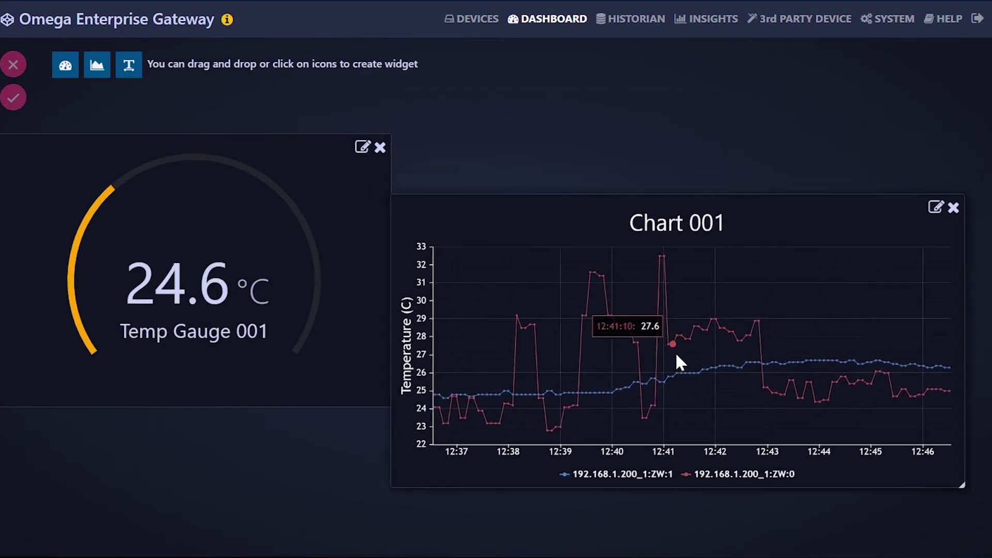
{"action": "left_click_drag", "start_coordinate": [676, 352], "coordinate": [684, 295]}
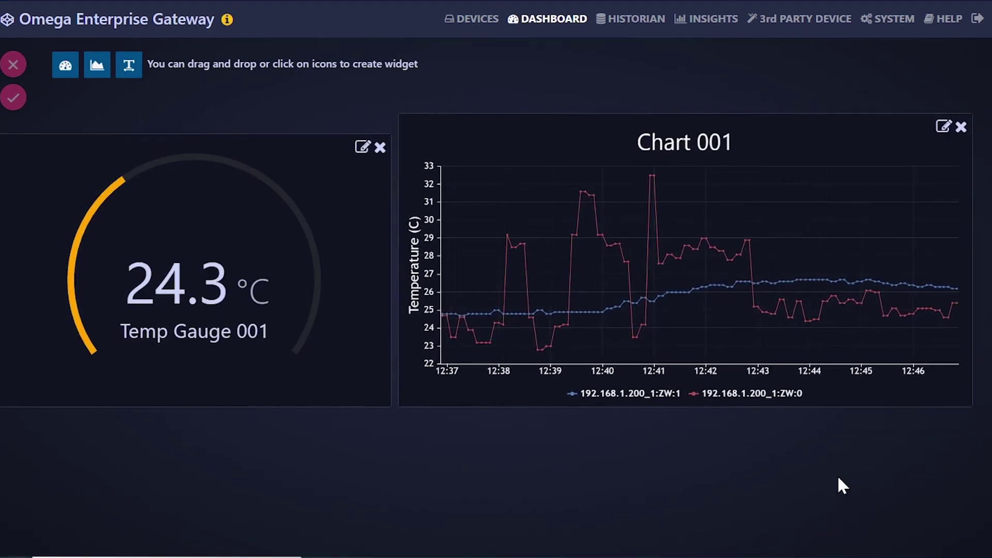
{"action": "left_click", "coordinate": [14, 97]}
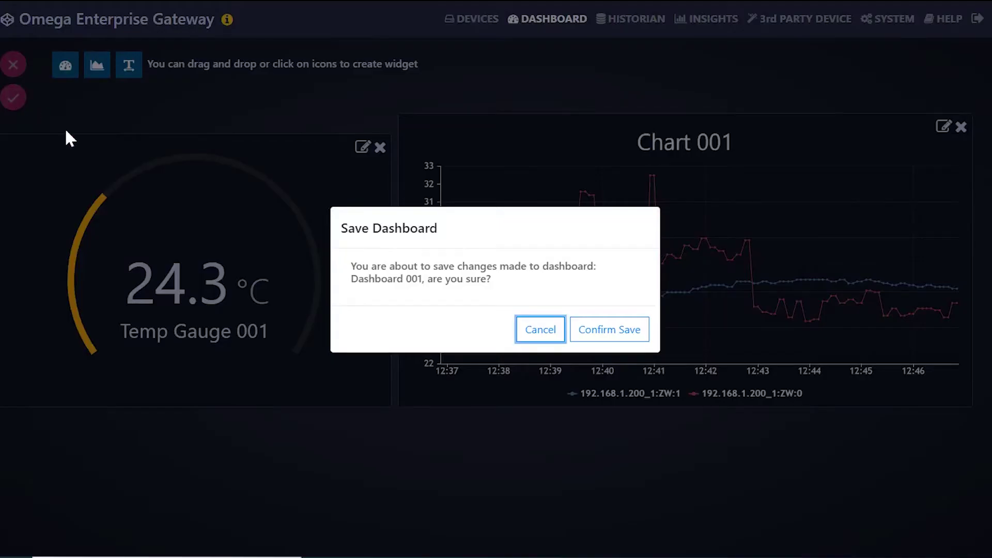
{"action": "left_click", "coordinate": [612, 329]}
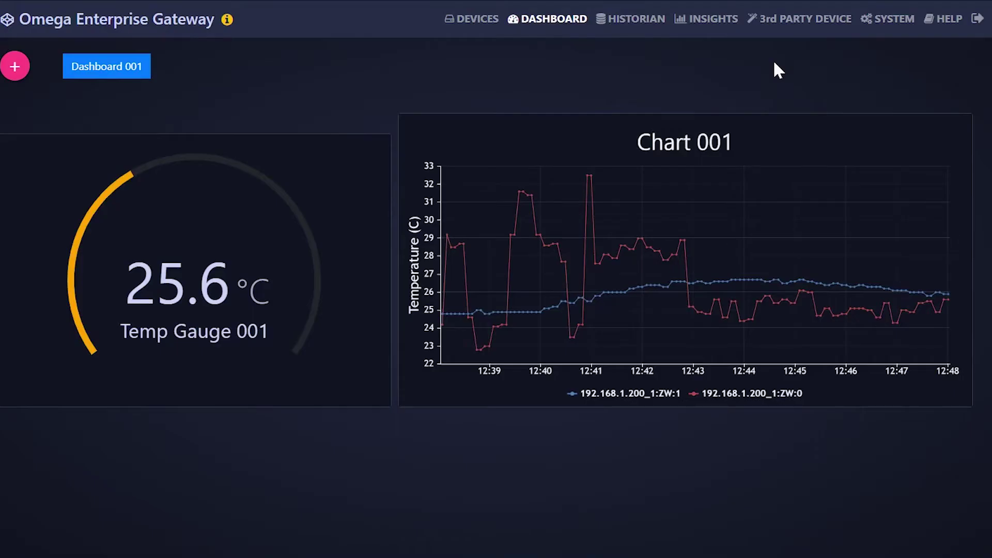
Load the Historian chart for the selected ZW data points, then choose a custom date range.
{"action": "left_click", "coordinate": [647, 22]}
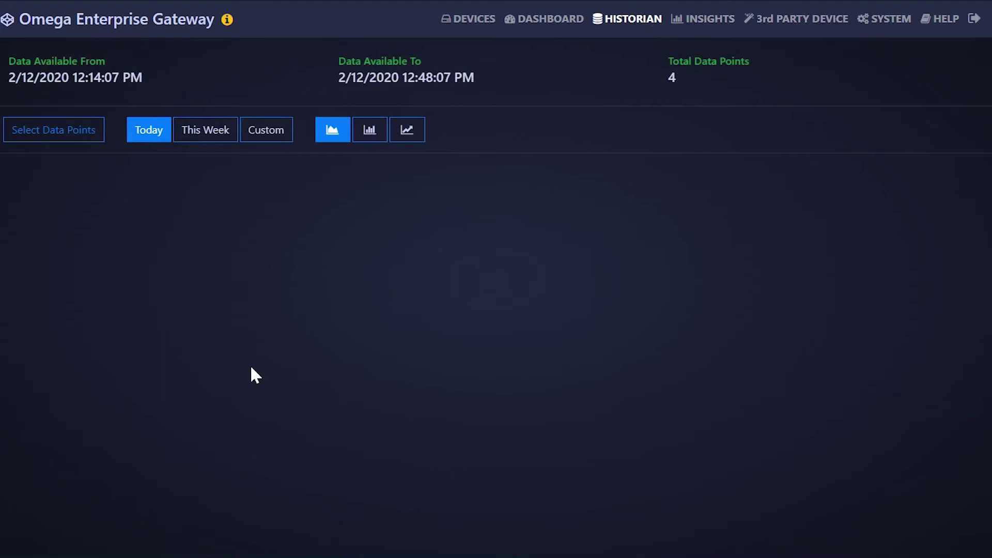
{"action": "left_click", "coordinate": [87, 136]}
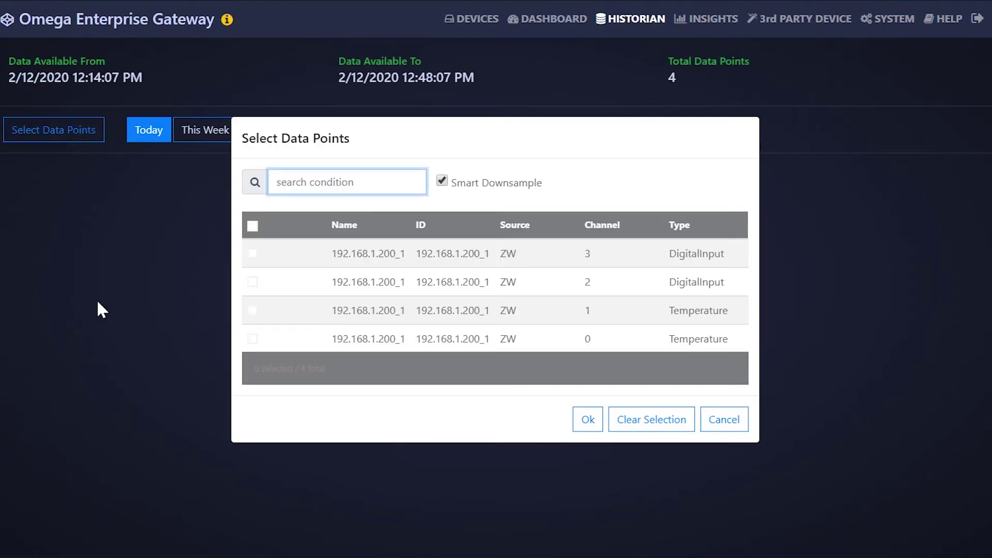
{"action": "left_click", "coordinate": [258, 255]}
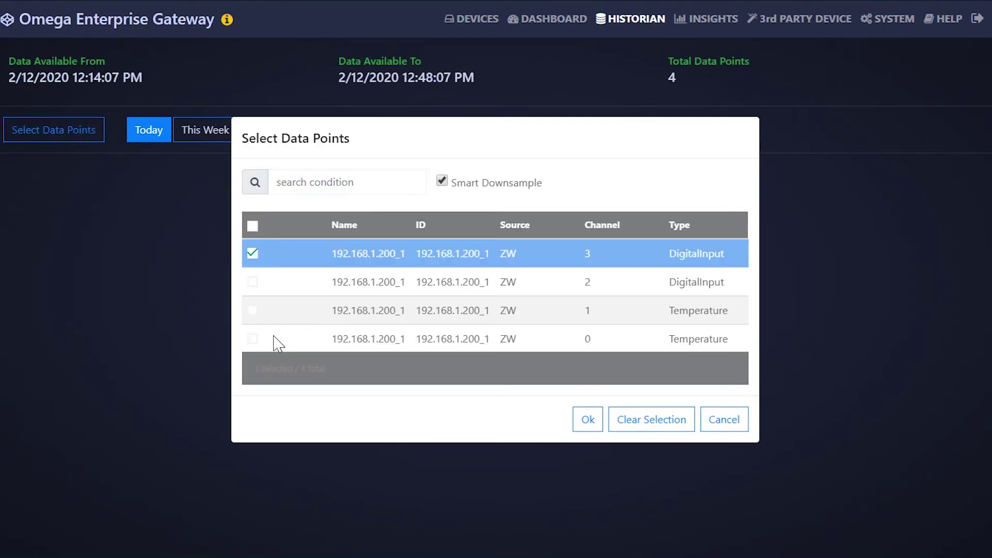
{"action": "left_click", "coordinate": [253, 283]}
{"action": "left_click", "coordinate": [257, 312]}
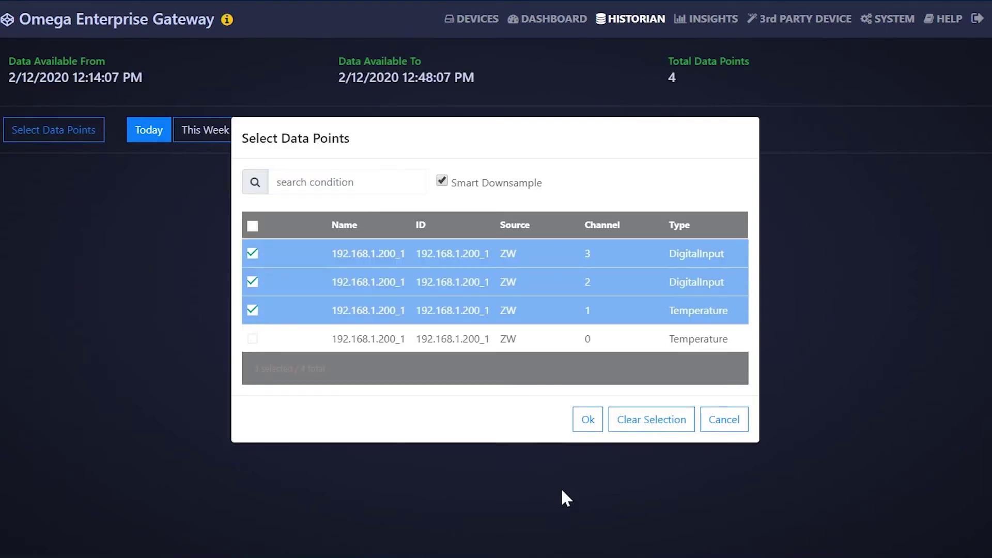
{"action": "left_click", "coordinate": [589, 421]}
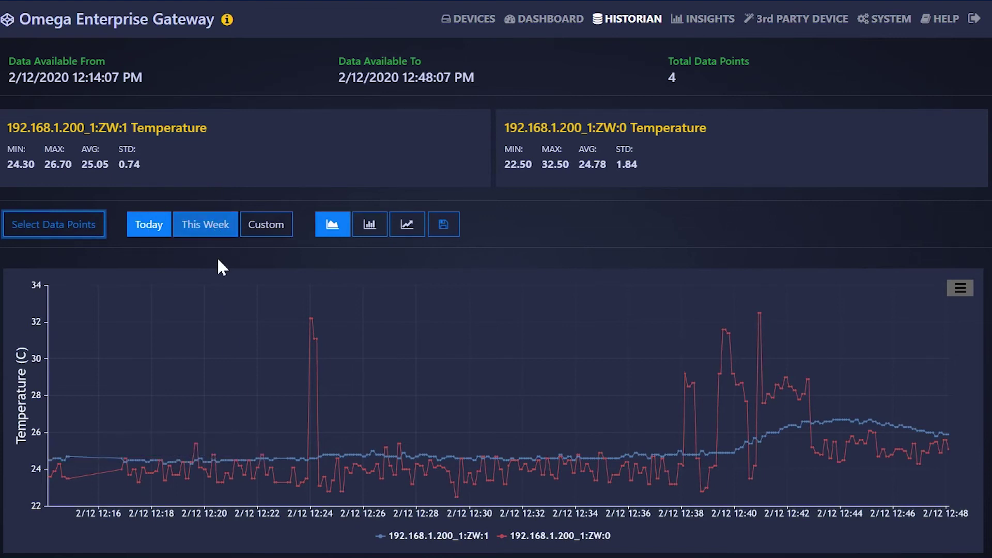
{"action": "left_click", "coordinate": [274, 227]}
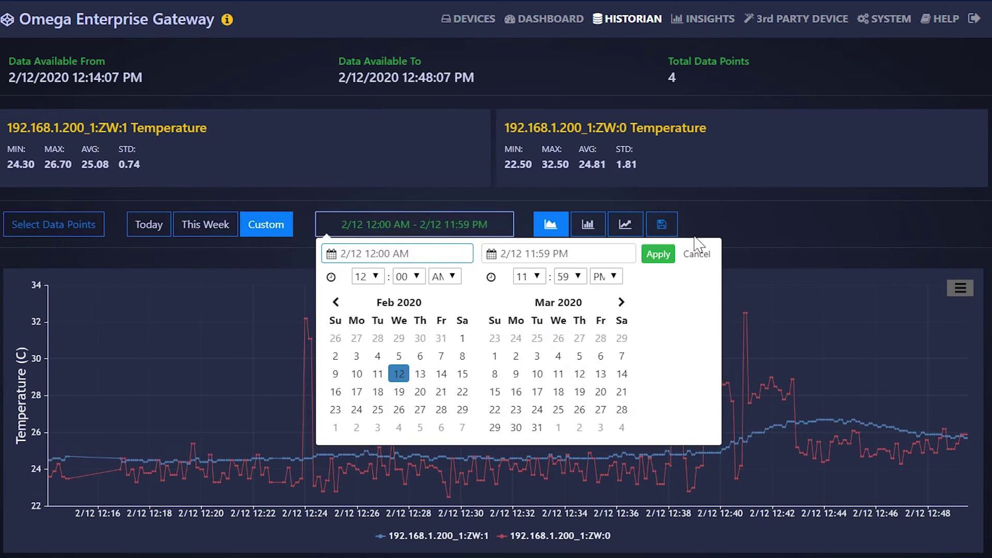
Keep the date range and switch the temperature readings between histogram and trend-line views.
{"action": "left_click", "coordinate": [703, 255]}
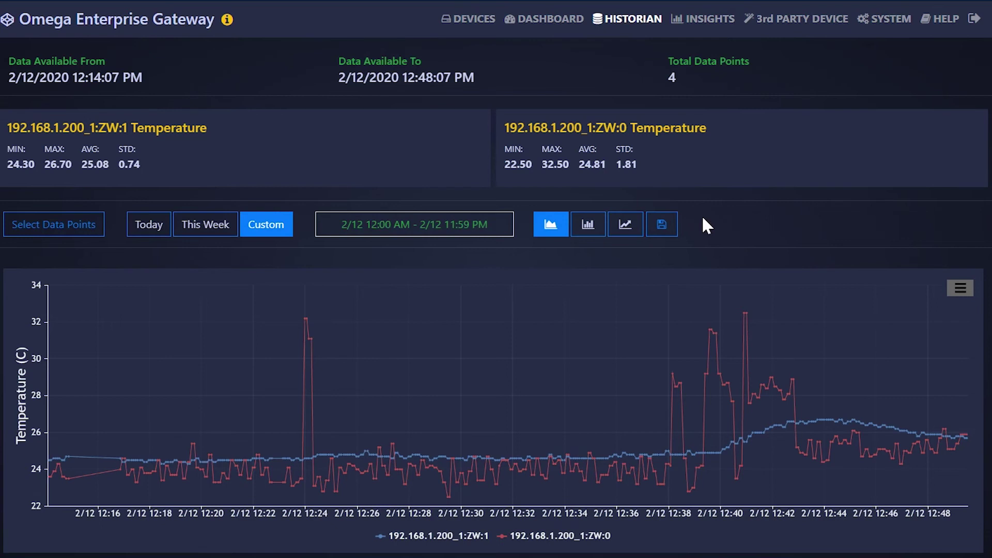
{"action": "scroll", "coordinate": [703, 220], "scroll_direction": "down", "scroll_amount": 1}
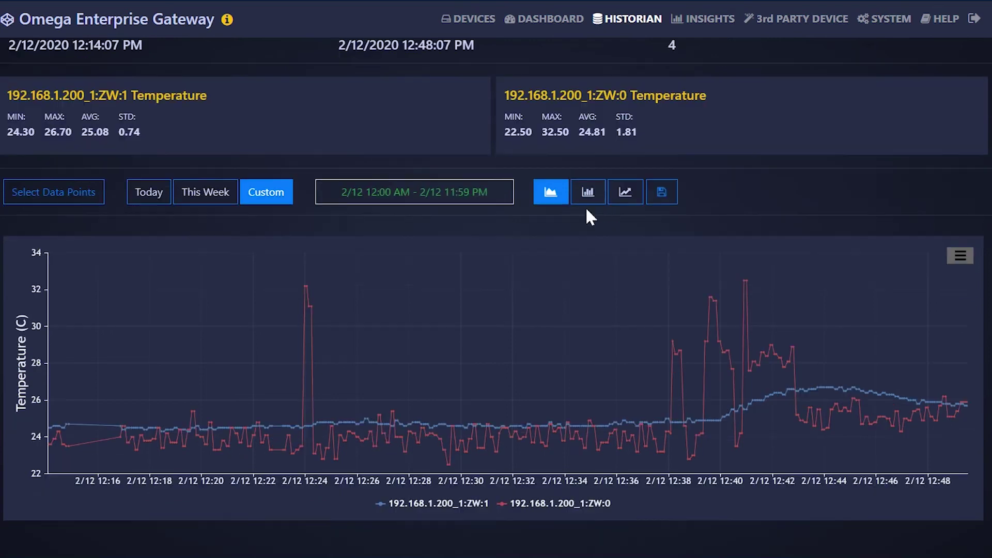
{"action": "left_click", "coordinate": [589, 196]}
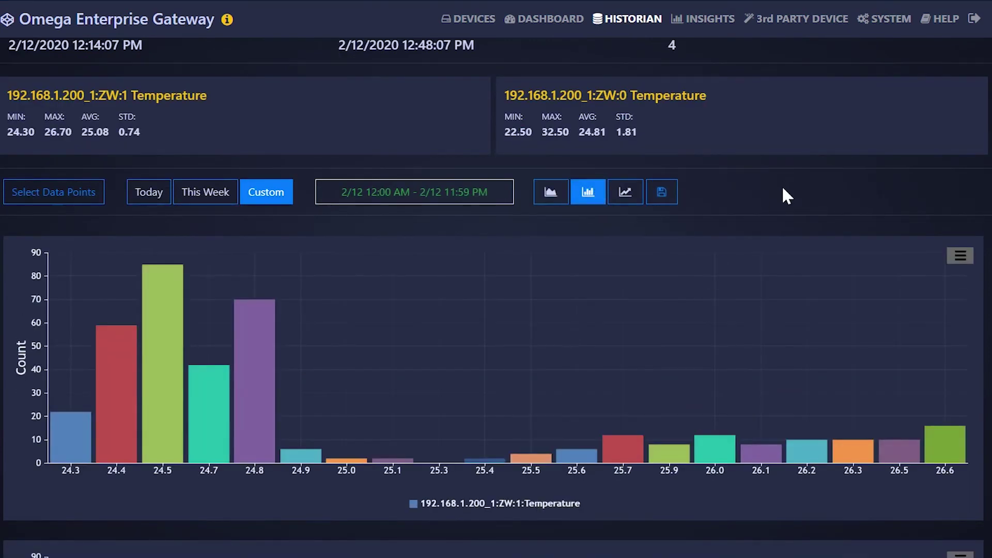
{"action": "left_click", "coordinate": [627, 194]}
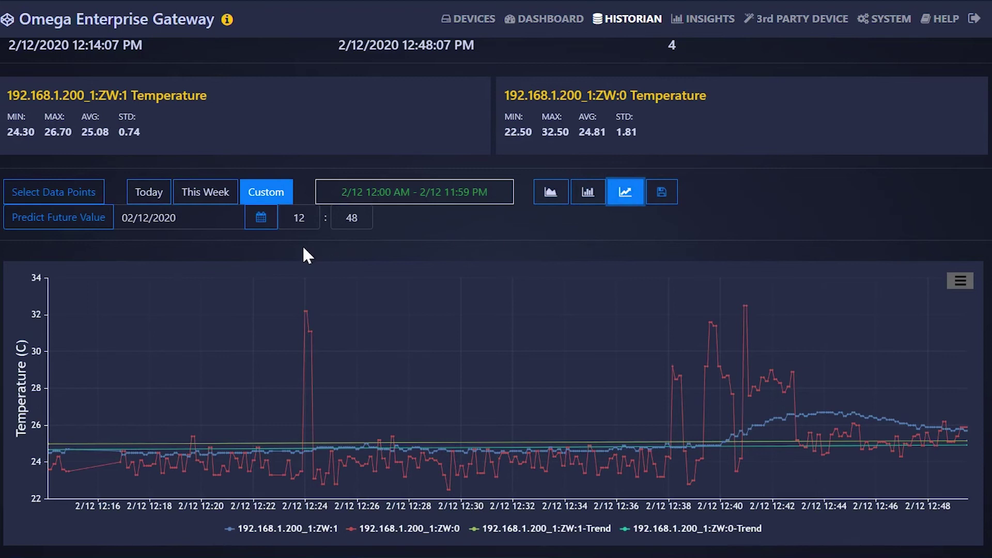
Predict both temperature channels for a later date, then remove the trend lines.
{"action": "left_click", "coordinate": [265, 218]}
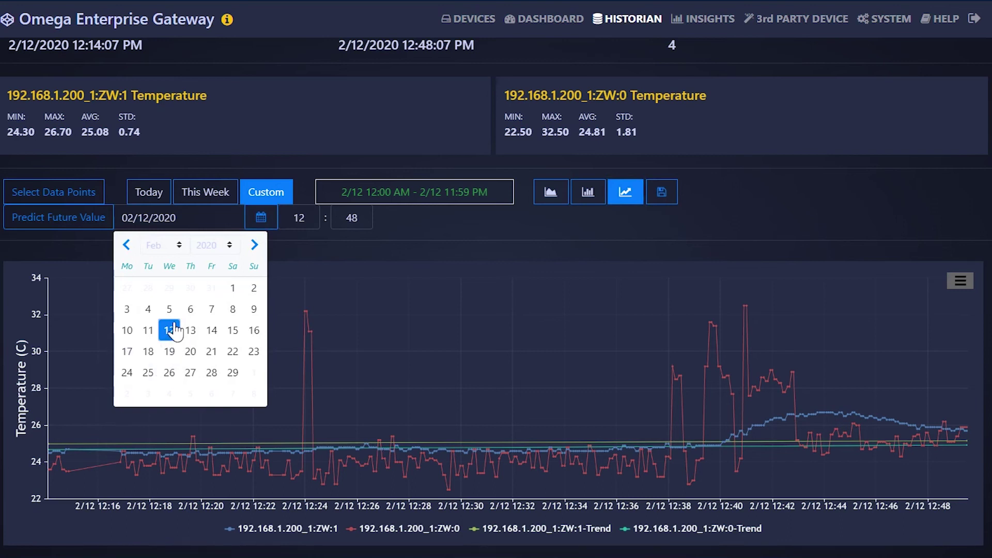
{"action": "left_click", "coordinate": [234, 311]}
{"action": "left_click", "coordinate": [75, 220]}
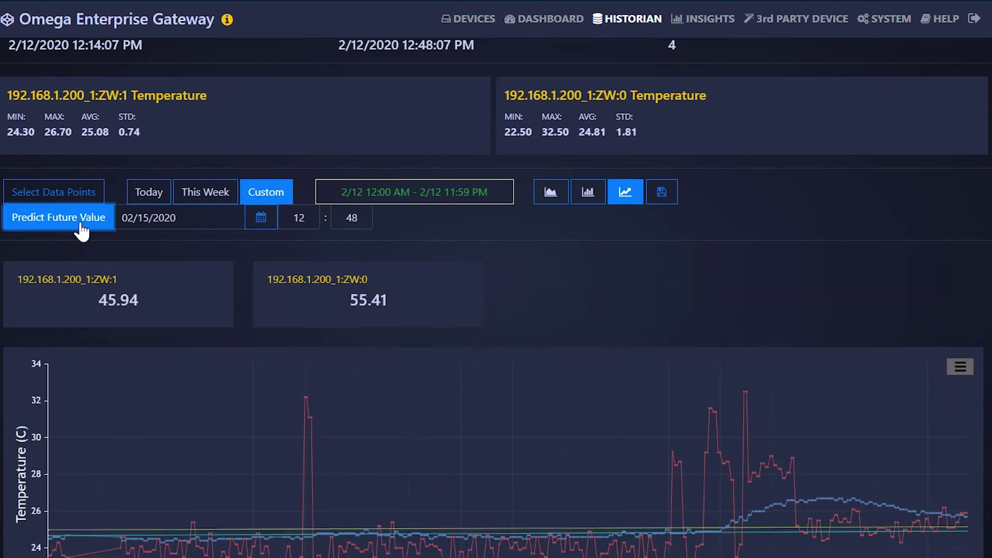
{"action": "scroll", "coordinate": [987, 463], "scroll_direction": "down", "scroll_amount": 2}
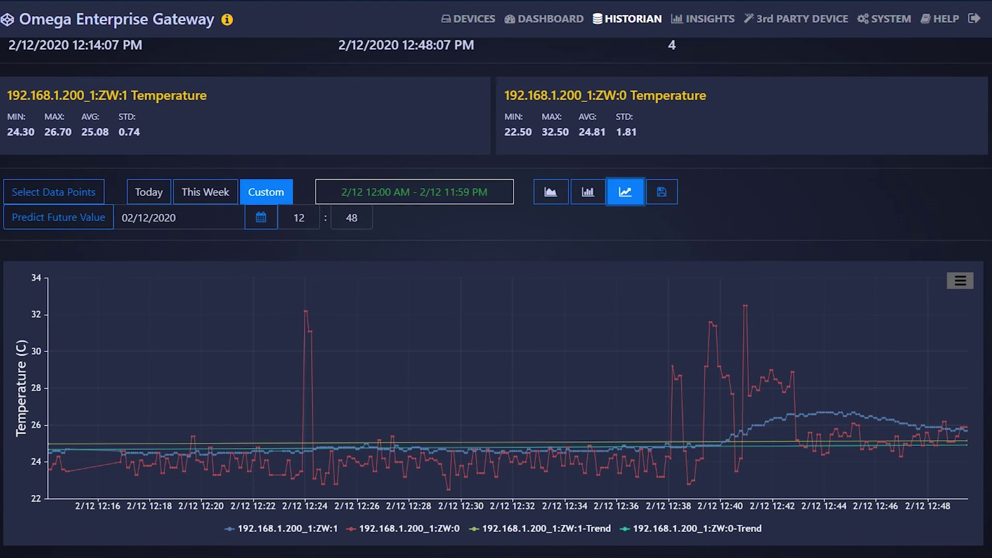
{"action": "left_click", "coordinate": [263, 219]}
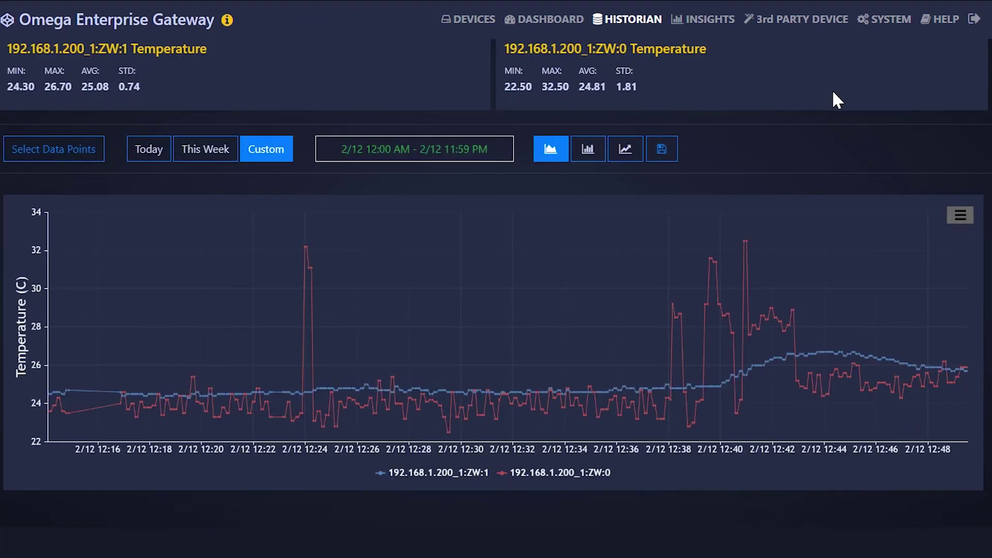
View the Insights overview, then move on to the 3rd Party Device registration page.
{"action": "left_click", "coordinate": [710, 19]}
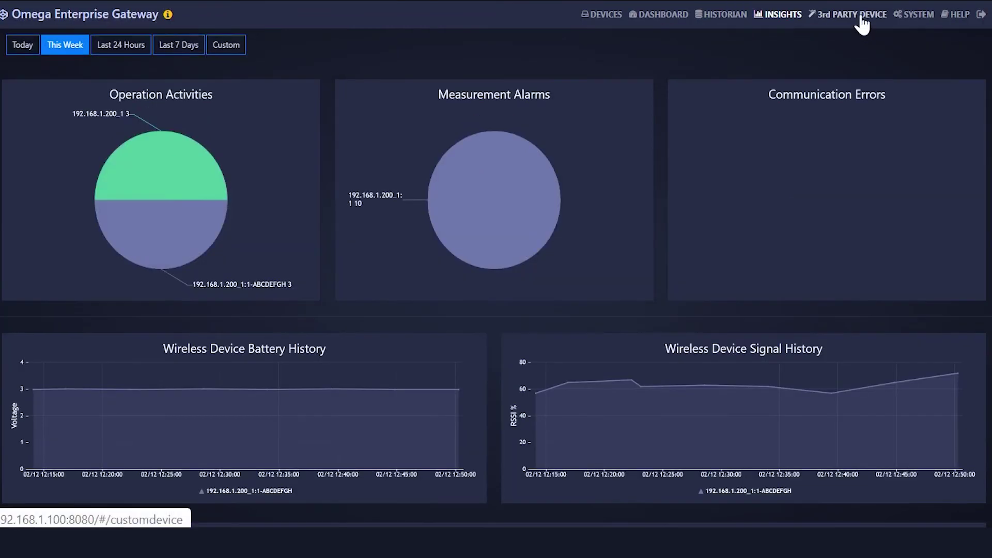
{"action": "left_click", "coordinate": [903, 9]}
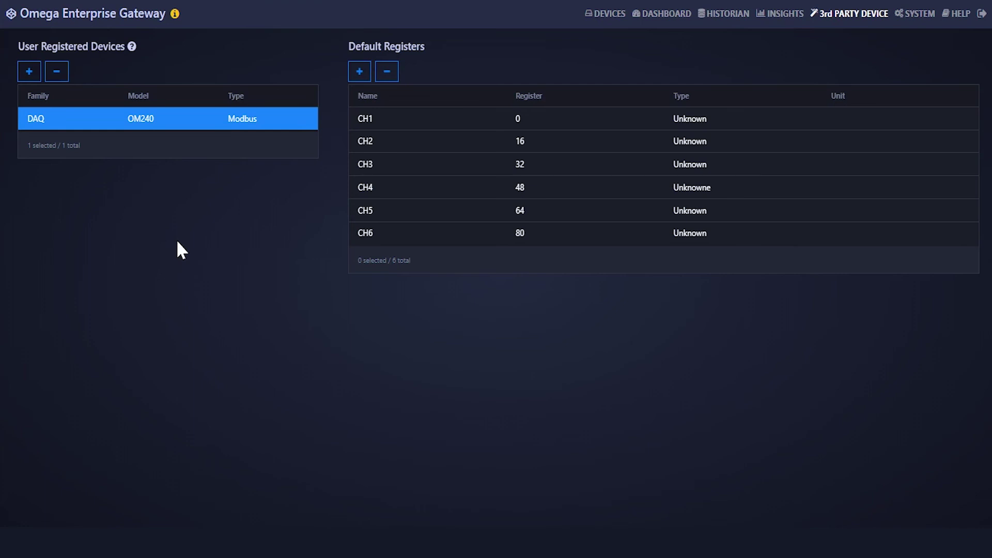
Register a third-party 'controller' device, model SP001, using Modbus over TCP on port 502.
{"action": "left_click", "coordinate": [30, 71]}
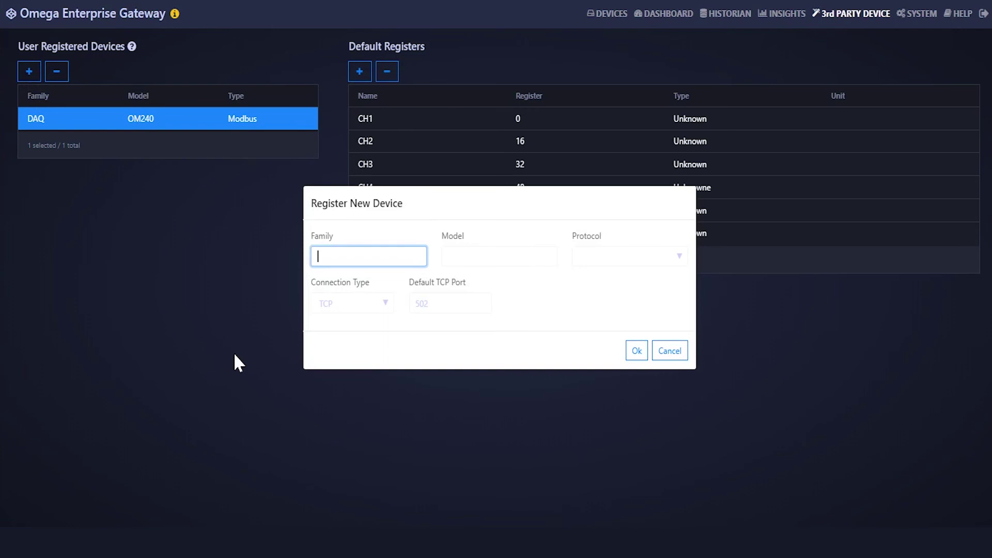
{"action": "type", "text": "controller"}
{"action": "left_click", "coordinate": [500, 256]}
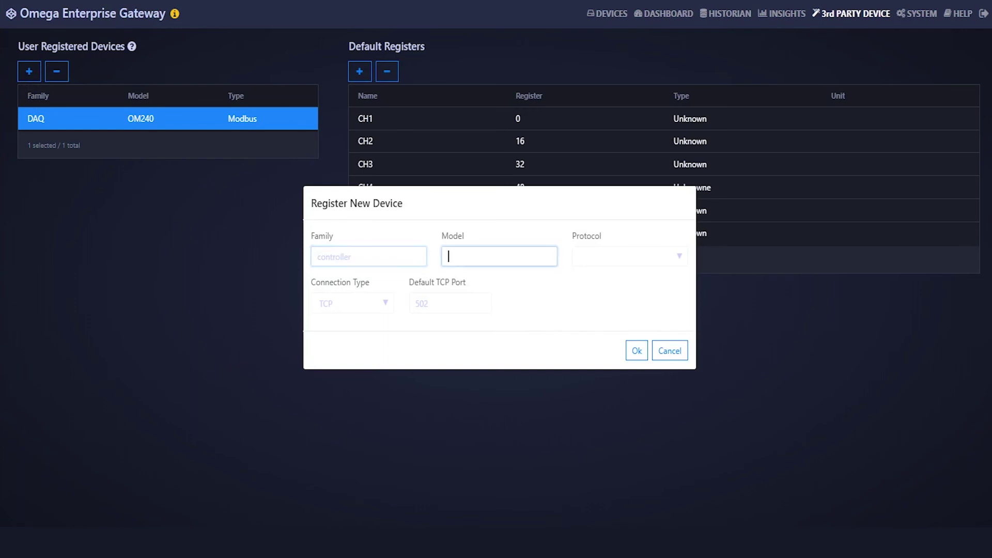
{"action": "type", "text": "SP"}
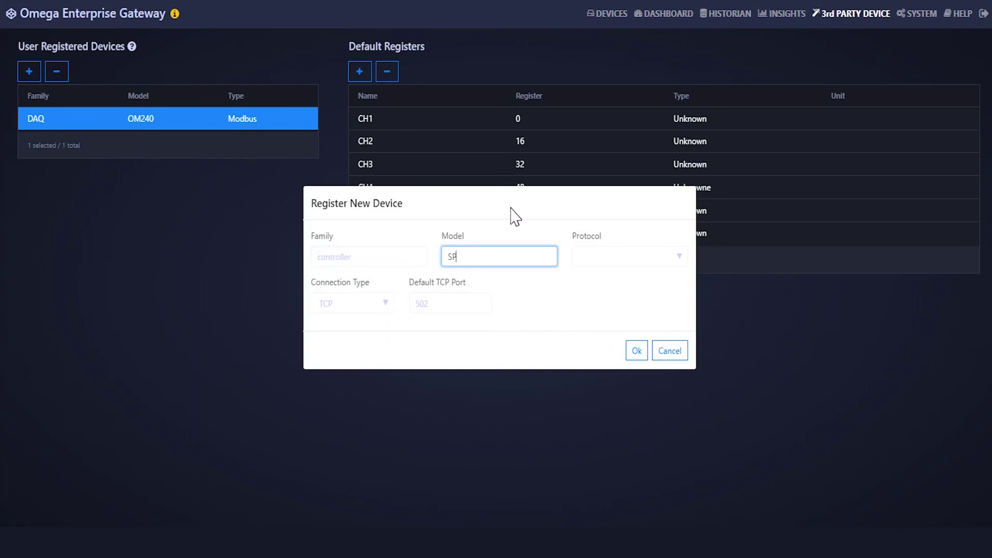
{"action": "type", "text": "001"}
{"action": "key", "text": "Tab"}
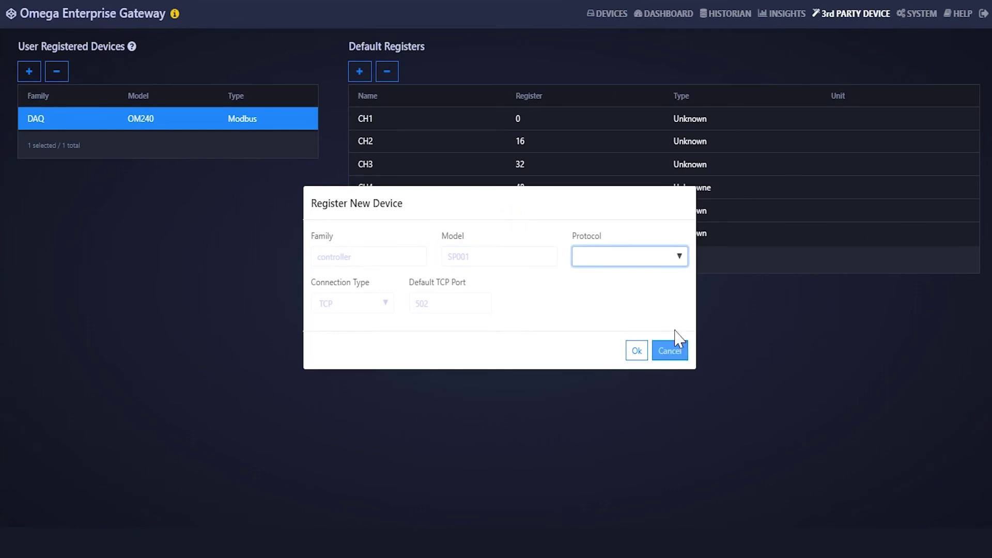
{"action": "left_click", "coordinate": [683, 256]}
{"action": "left_click", "coordinate": [671, 273]}
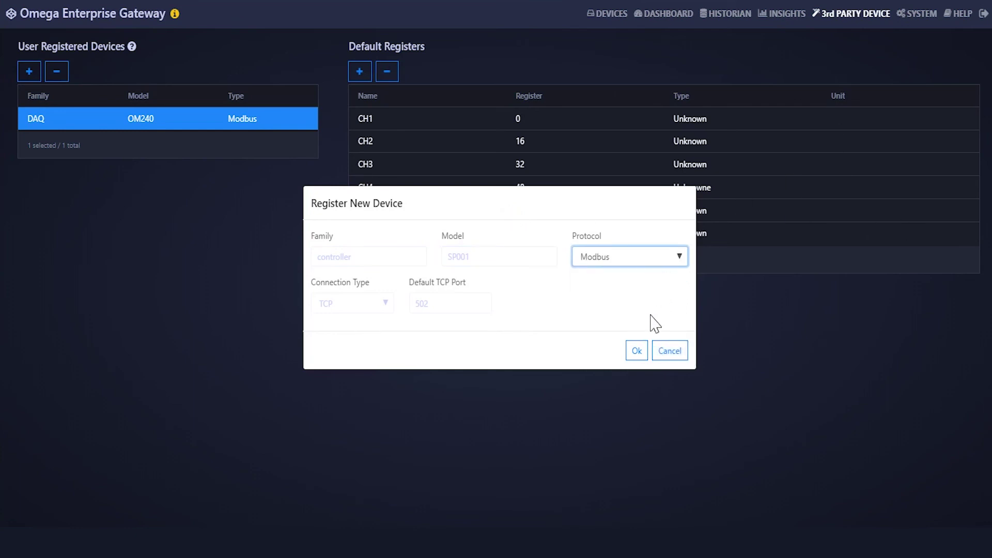
{"action": "left_click", "coordinate": [385, 304]}
{"action": "left_click", "coordinate": [350, 320]}
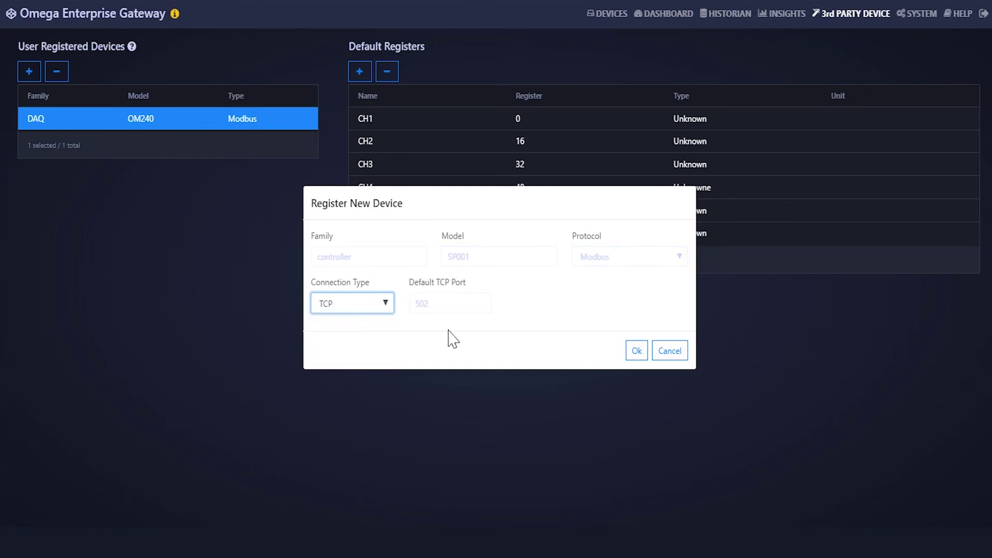
{"action": "key", "text": "Tab"}
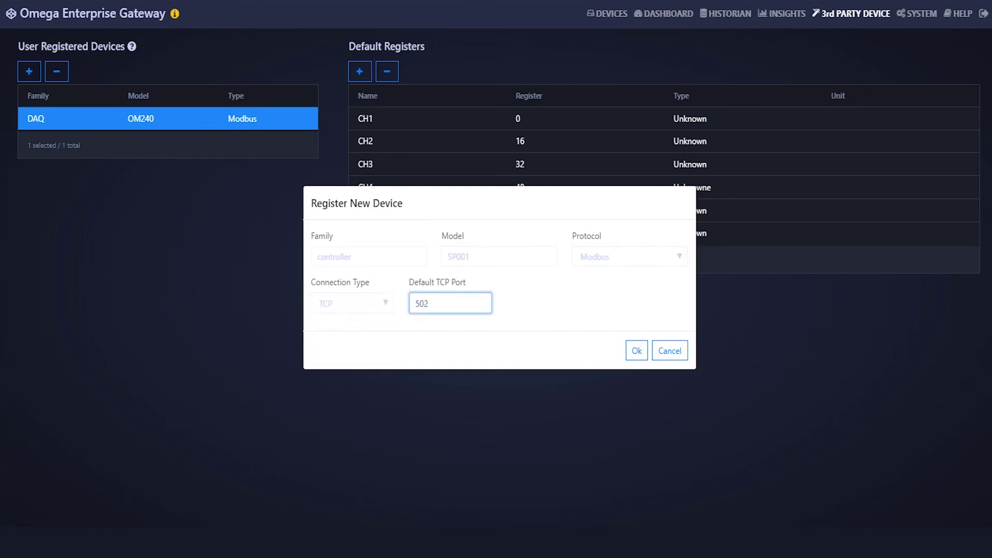
{"action": "left_click", "coordinate": [512, 310]}
{"action": "left_click", "coordinate": [638, 351]}
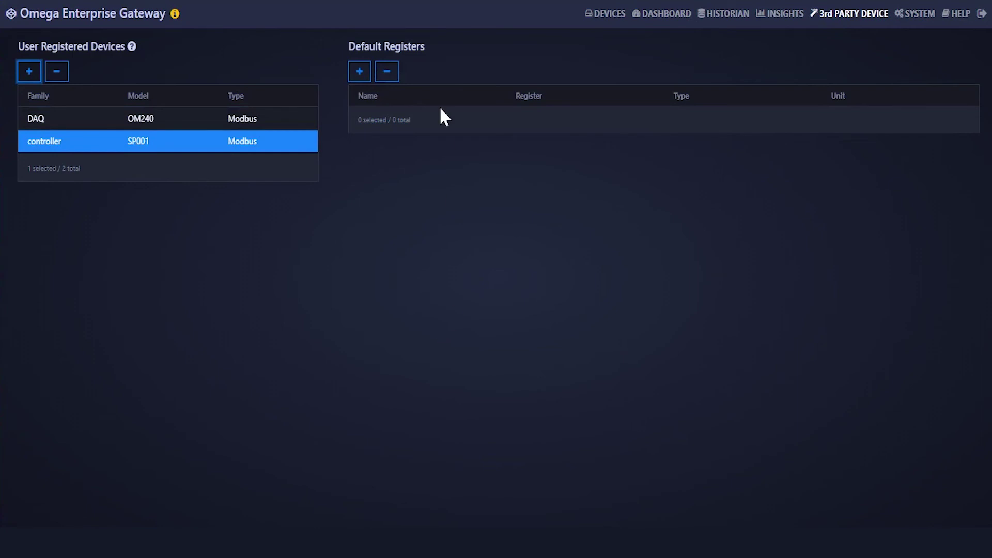
Add a Measurement default register named 'Termperature' at address 522 to the SP001 controller.
{"action": "left_click", "coordinate": [360, 72]}
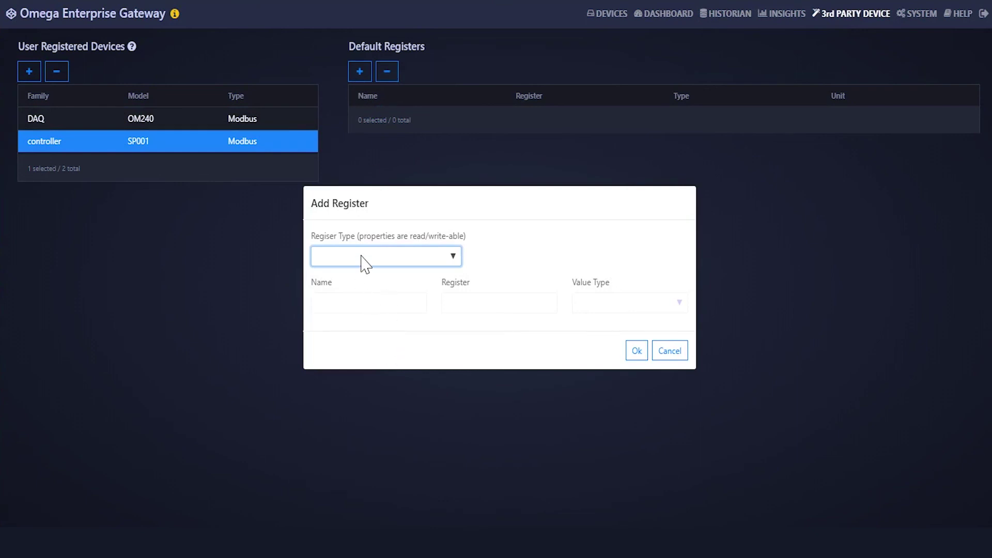
{"action": "left_click", "coordinate": [449, 258]}
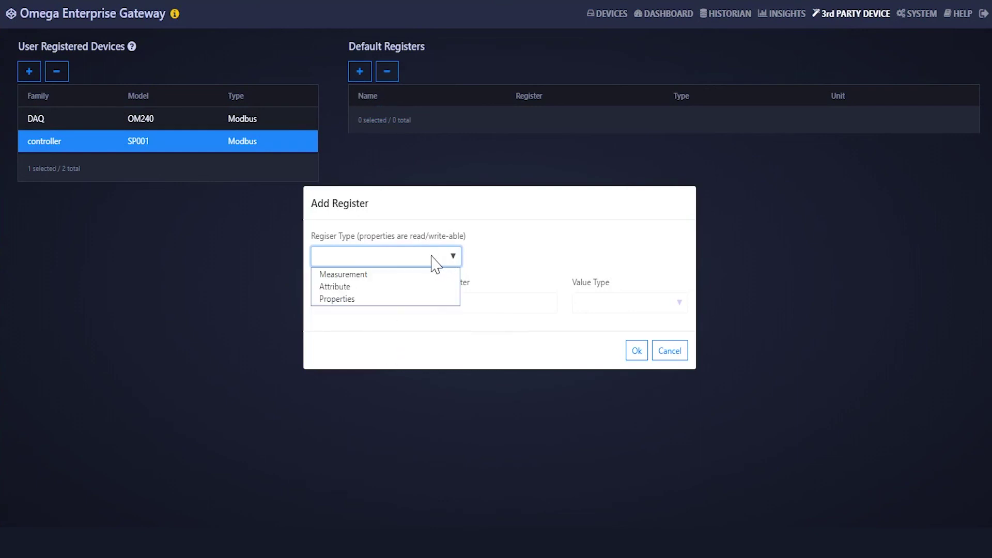
{"action": "left_click", "coordinate": [412, 276]}
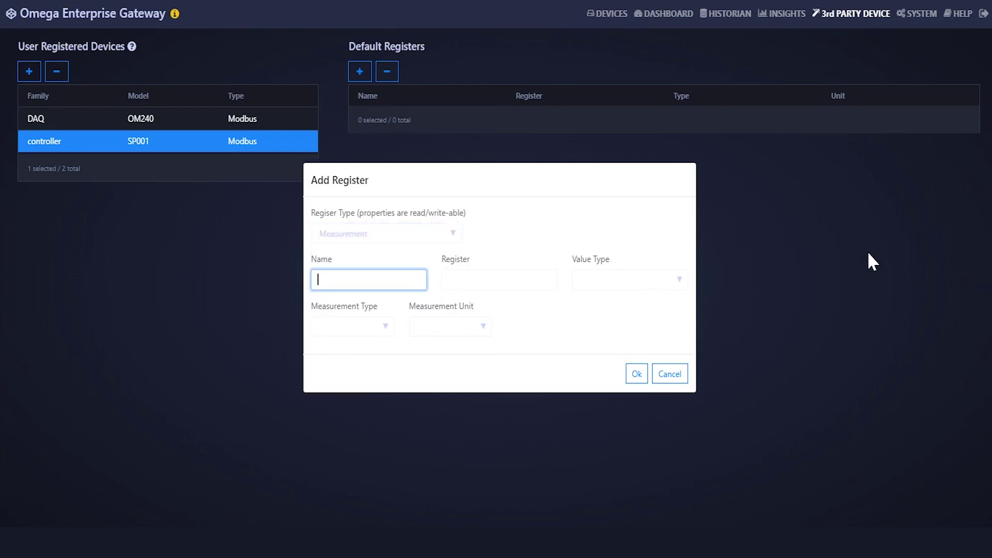
{"action": "type", "text": "Termperature"}
{"action": "key", "text": "Tab"}
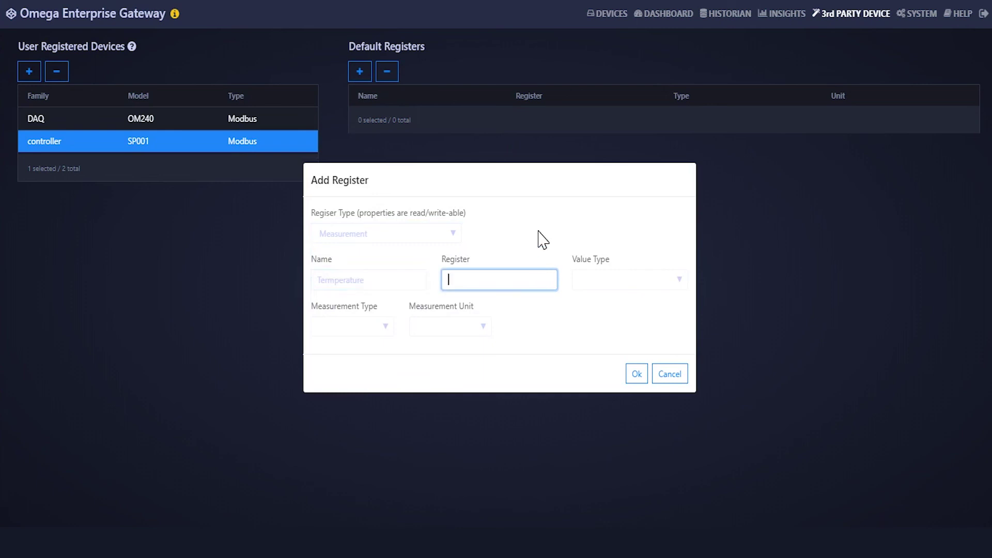
{"action": "type", "text": "522"}
{"action": "key", "text": "Tab"}
Make the register a float Temperature measurement in C and save it.
{"action": "left_click", "coordinate": [675, 288]}
{"action": "left_click", "coordinate": [644, 302]}
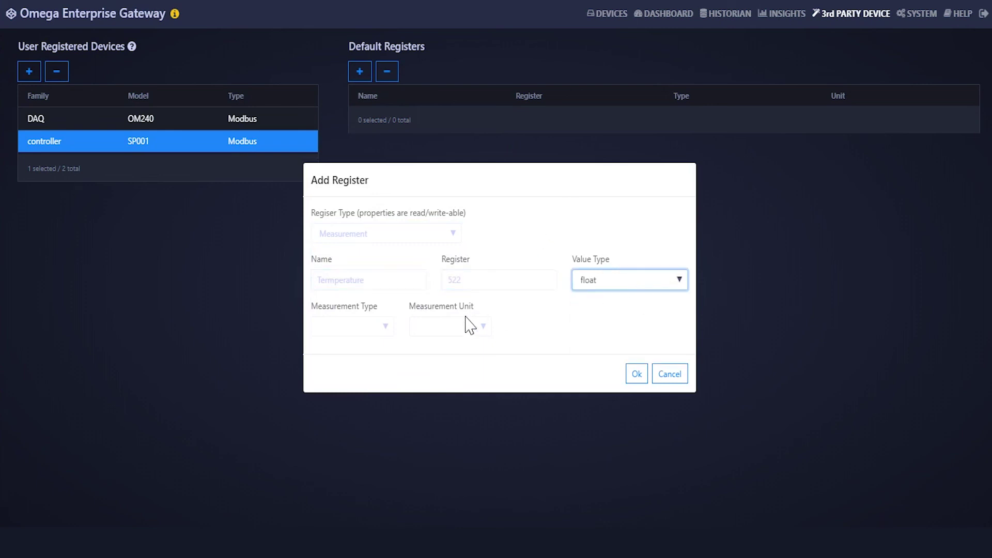
{"action": "left_click", "coordinate": [383, 325]}
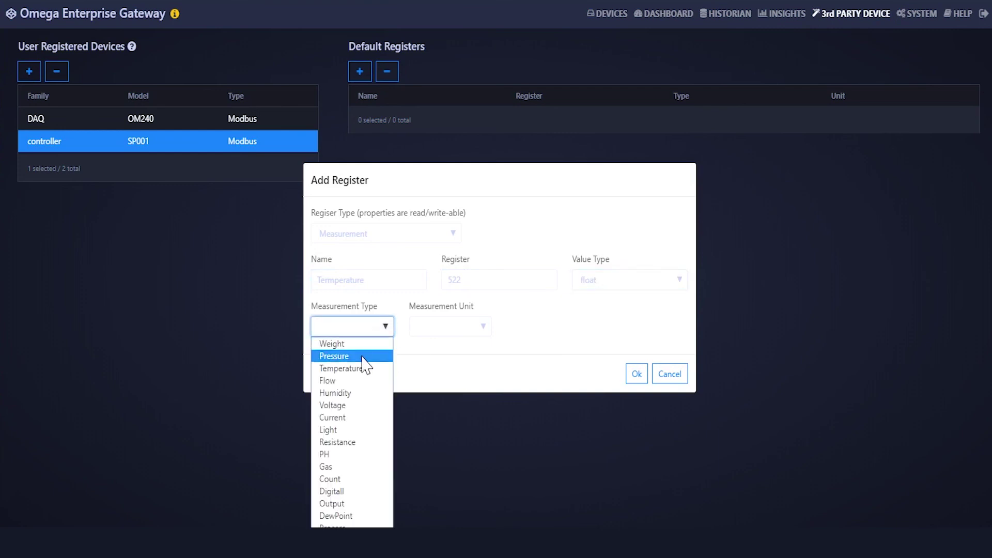
{"action": "left_click", "coordinate": [369, 380]}
{"action": "left_click", "coordinate": [487, 333]}
{"action": "left_click", "coordinate": [509, 345]}
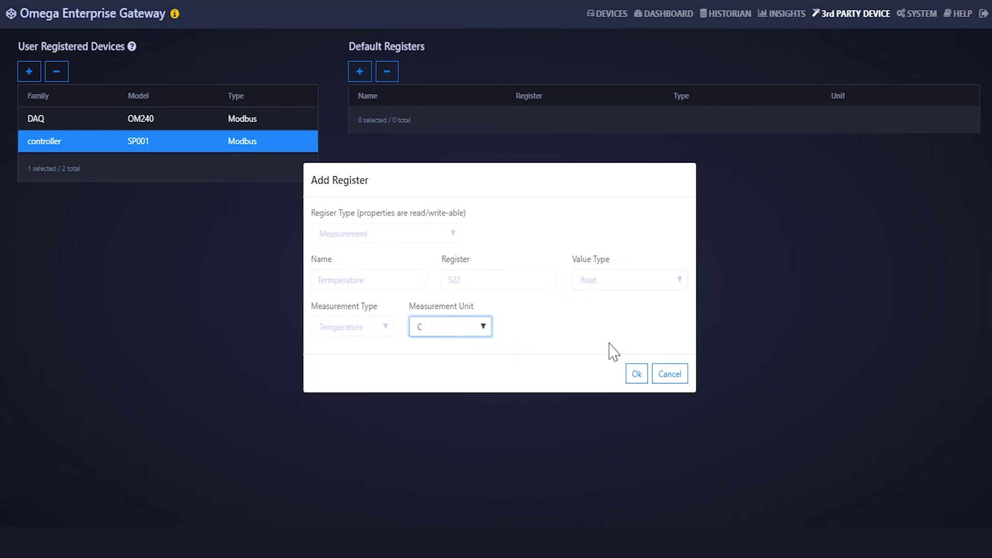
{"action": "left_click", "coordinate": [641, 380]}
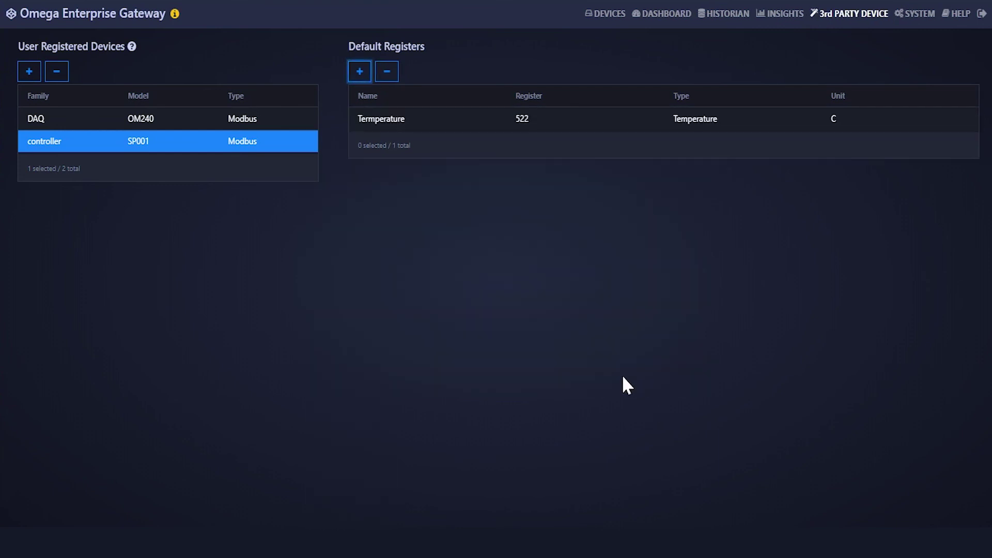
Add a controller SP001 device at IP address 192.168.1.201 on the Devices page.
{"action": "left_click", "coordinate": [610, 21]}
{"action": "left_click", "coordinate": [302, 220]}
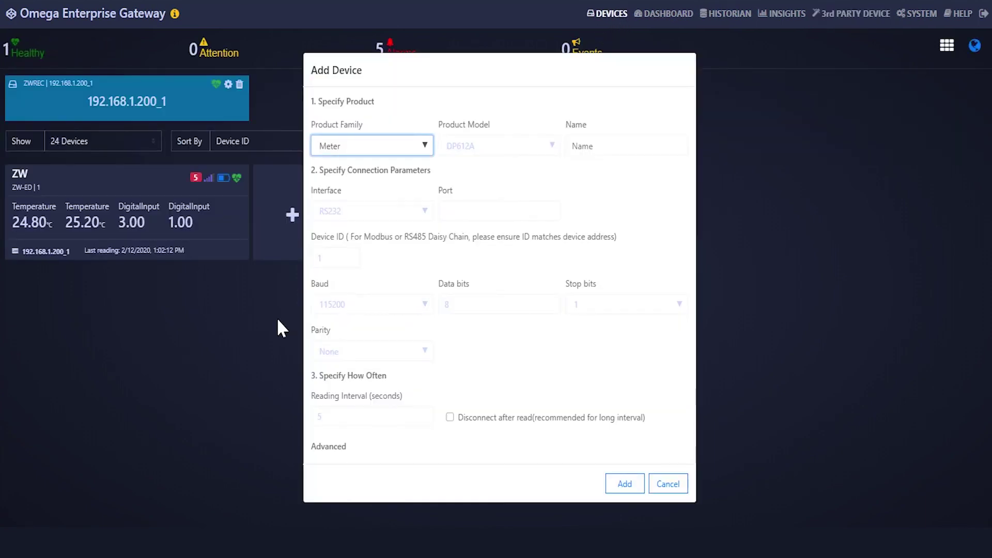
{"action": "left_click", "coordinate": [426, 148]}
{"action": "left_click", "coordinate": [387, 251]}
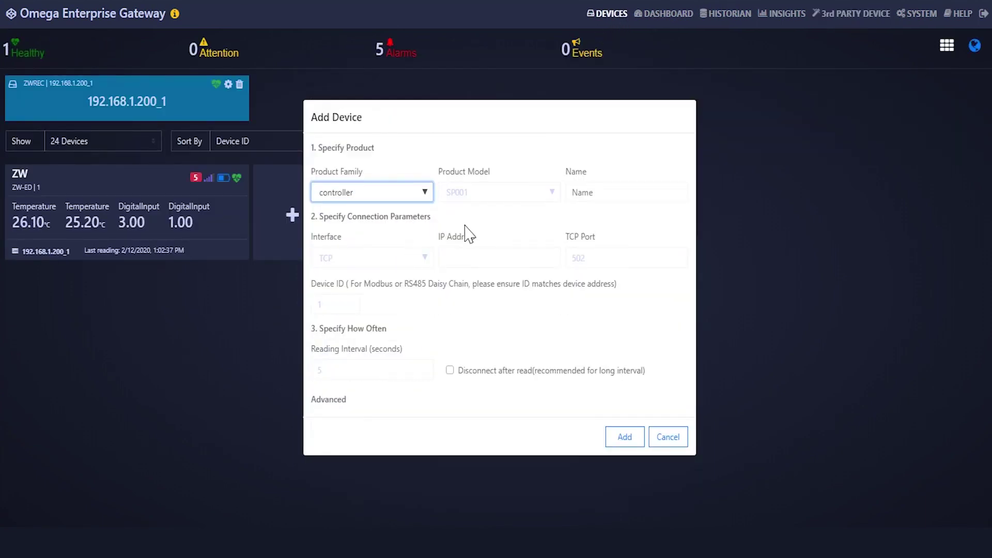
{"action": "left_click", "coordinate": [504, 196]}
{"action": "left_click", "coordinate": [487, 209]}
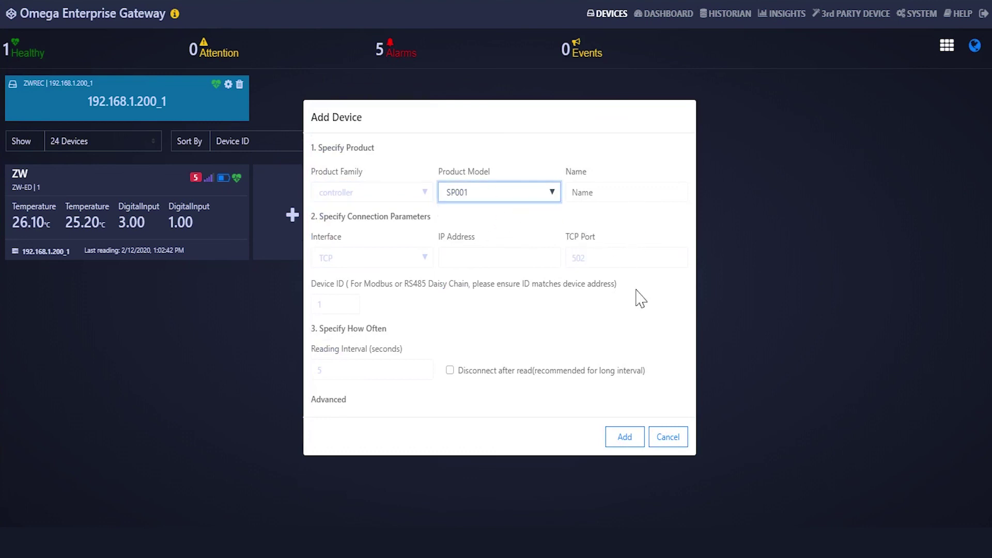
{"action": "key", "text": "Tab"}
{"action": "key", "text": "Tab"}
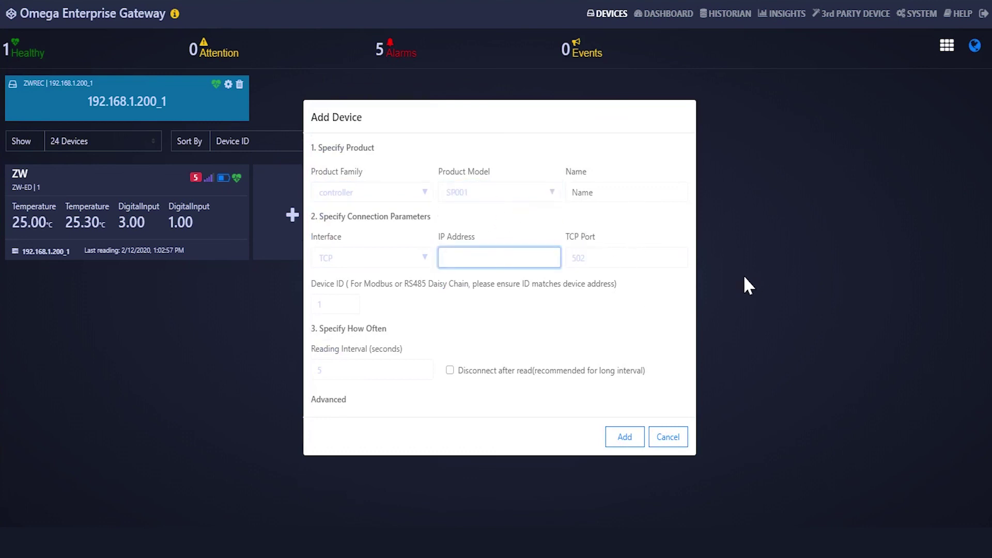
{"action": "type", "text": "192.168.1"}
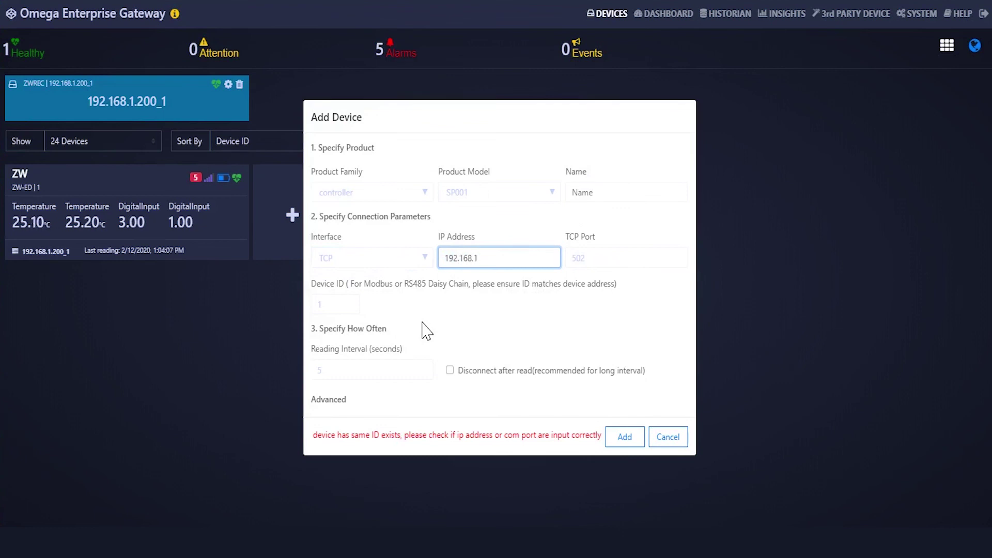
{"action": "type", "text": ".201"}
{"action": "left_click", "coordinate": [626, 438]}
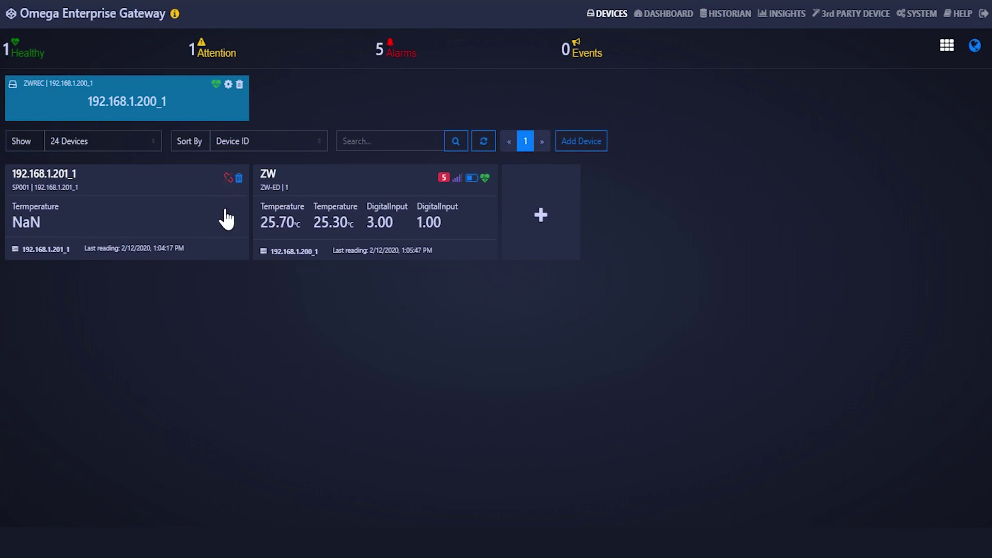
Browse the System settings' Units, Users, Data and License pages.
{"action": "left_click", "coordinate": [919, 16]}
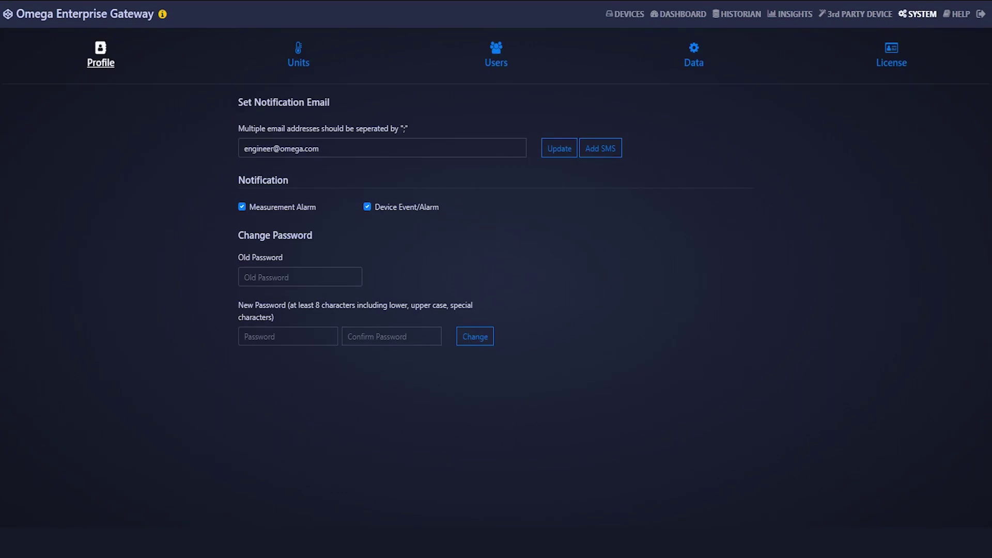
{"action": "left_click", "coordinate": [299, 56]}
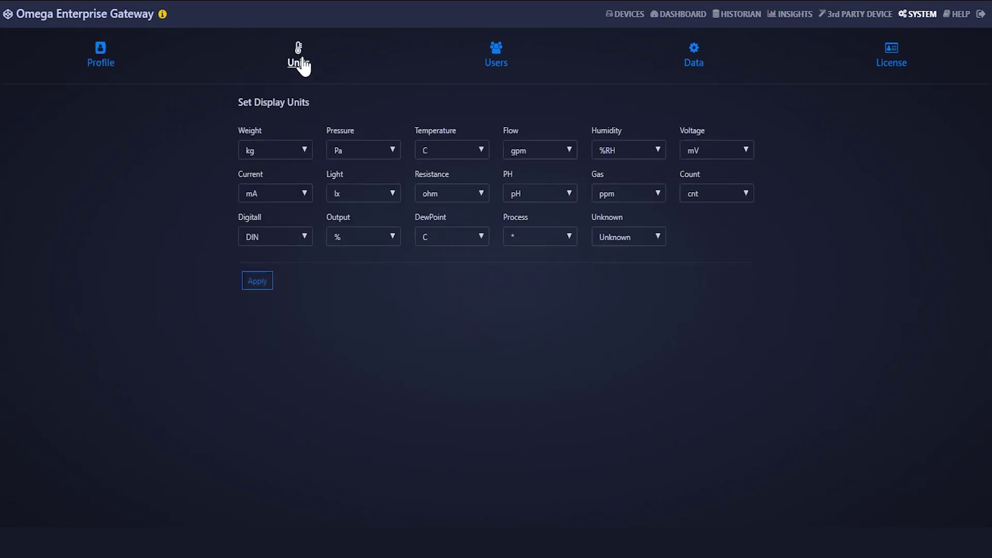
{"action": "left_click", "coordinate": [502, 65]}
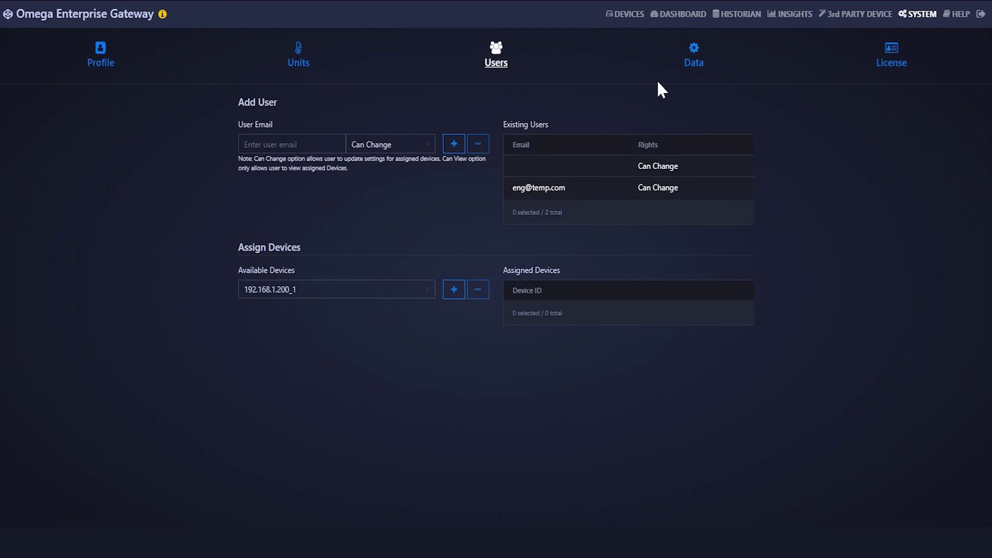
{"action": "left_click", "coordinate": [694, 63]}
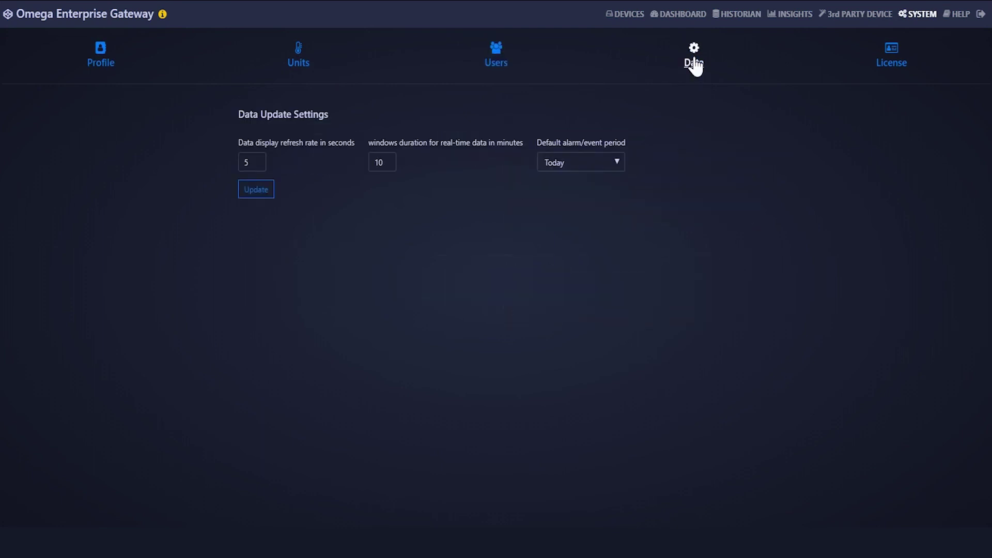
{"action": "left_click", "coordinate": [897, 63]}
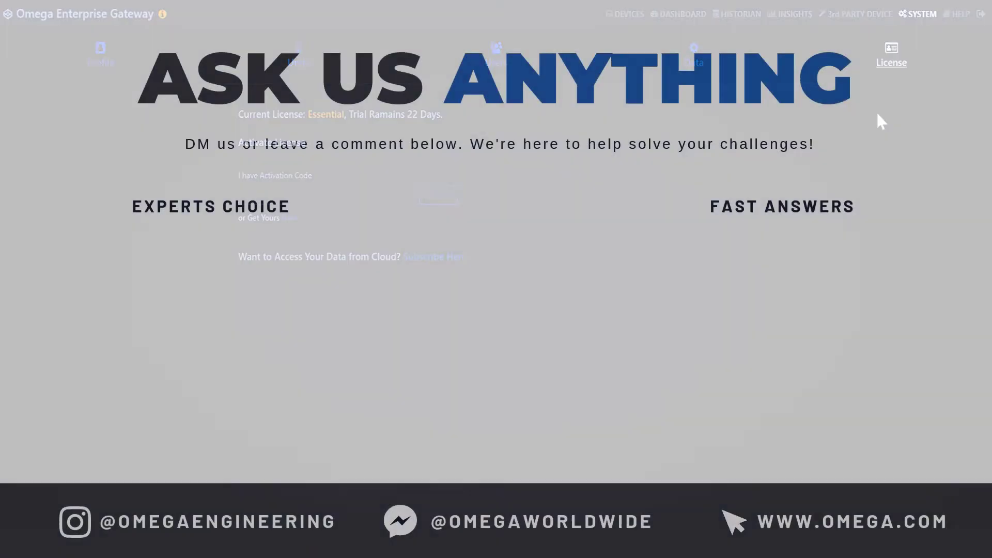